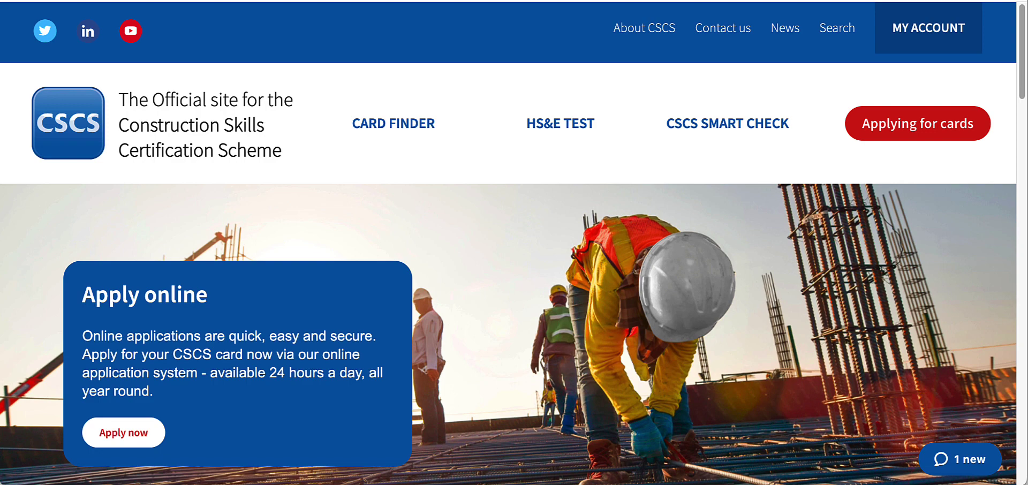
- Go to the 'Applying for CSCS cards' page from the homepage header
{"action": "left_click", "coordinate": [905, 140]}
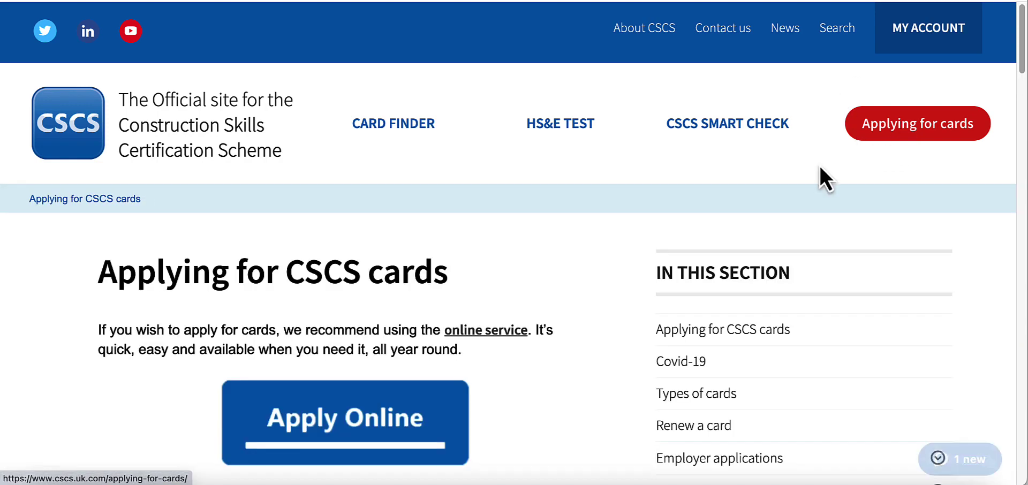
- Go to the online application service and scroll through the 'Register for a new account' form
{"action": "left_click", "coordinate": [415, 411]}
{"action": "scroll", "coordinate": [290, 257], "scroll_direction": "down", "scroll_amount": 2}
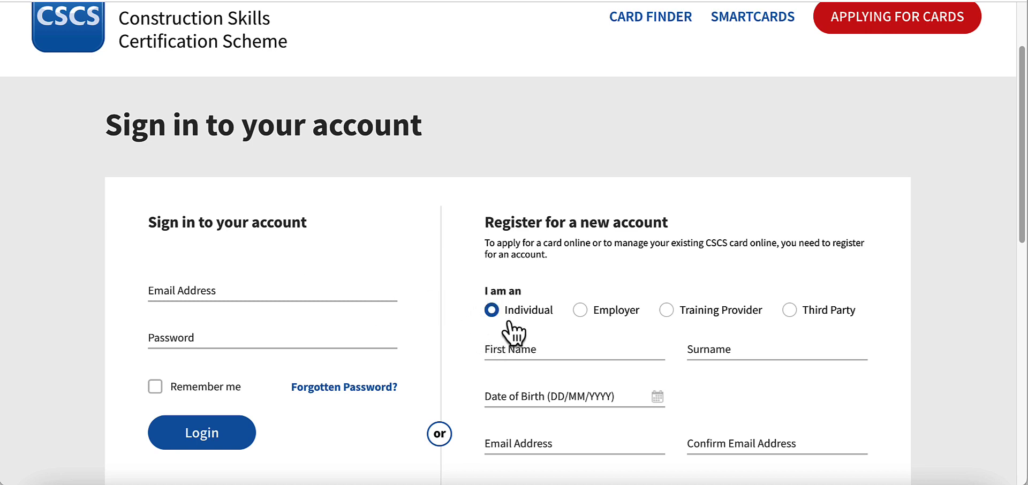
{"action": "scroll", "coordinate": [493, 320], "scroll_direction": "down", "scroll_amount": 1}
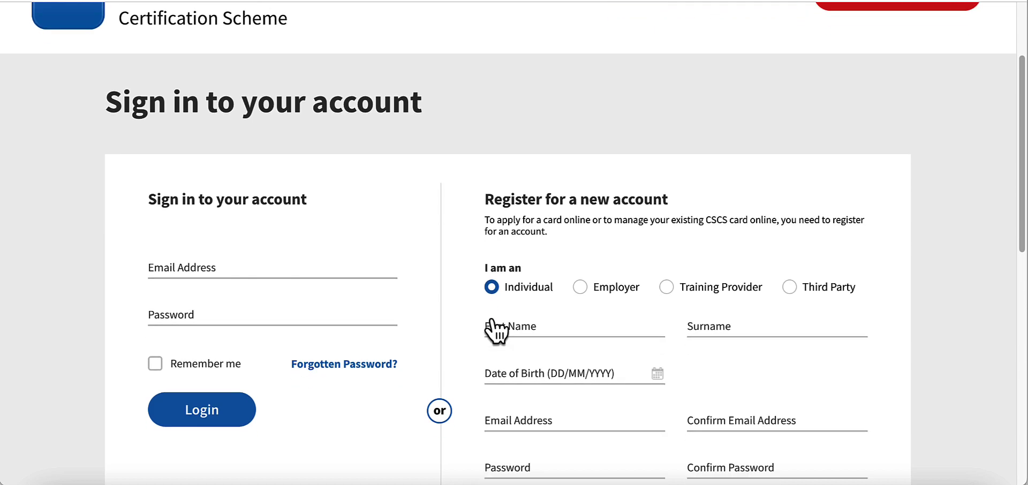
{"action": "scroll", "coordinate": [493, 320], "scroll_direction": "down", "scroll_amount": 5}
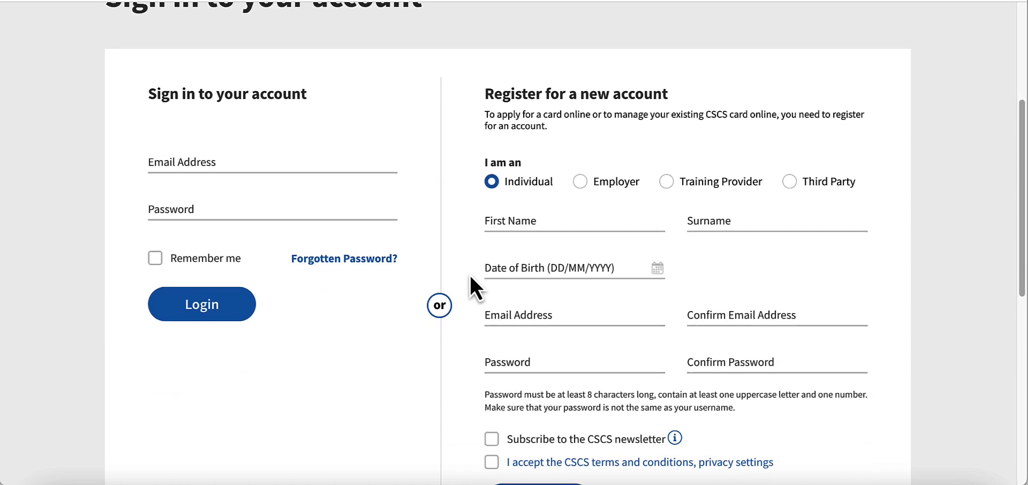
{"action": "scroll", "coordinate": [471, 287], "scroll_direction": "up", "scroll_amount": 2}
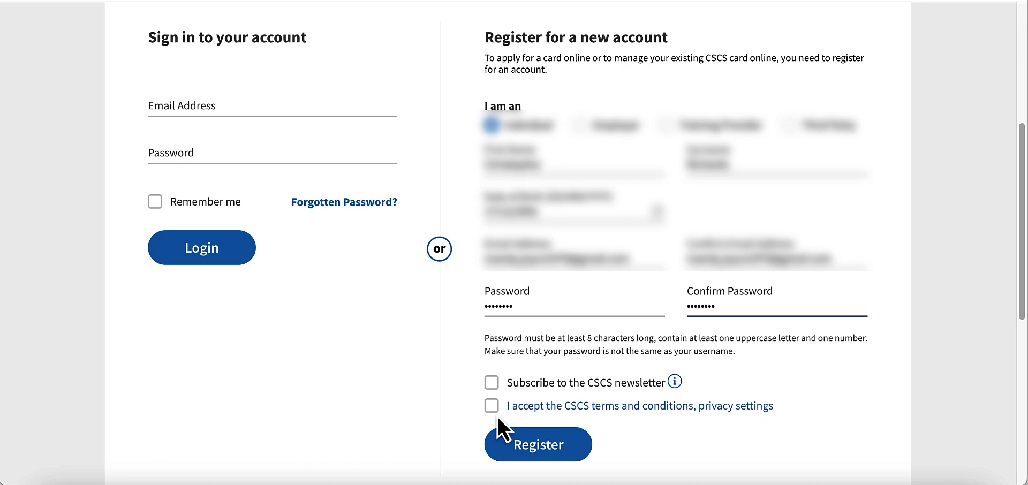
- Accept the terms and conditions, leave the newsletter unsubscribed, and submit the registration
{"action": "left_click", "coordinate": [492, 405]}
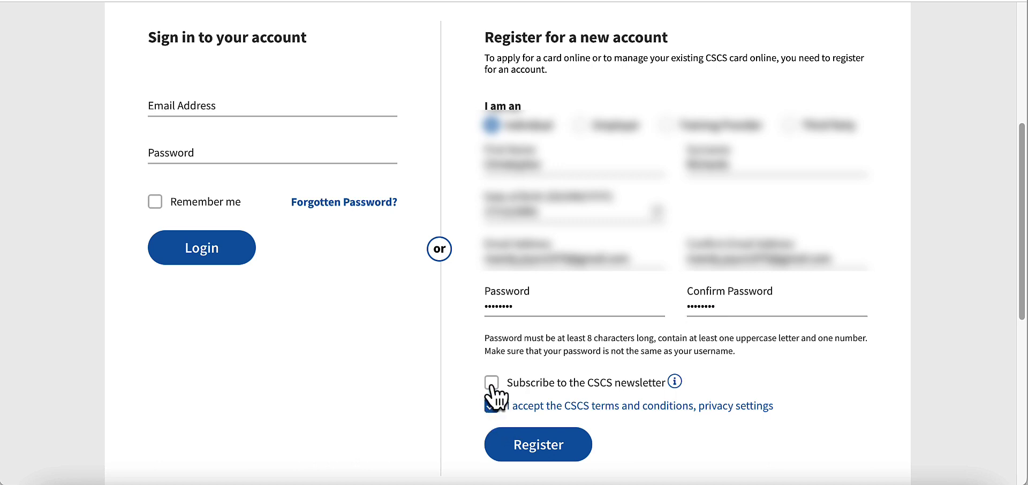
{"action": "left_click", "coordinate": [492, 382]}
{"action": "left_click", "coordinate": [491, 383]}
{"action": "left_click", "coordinate": [539, 454]}
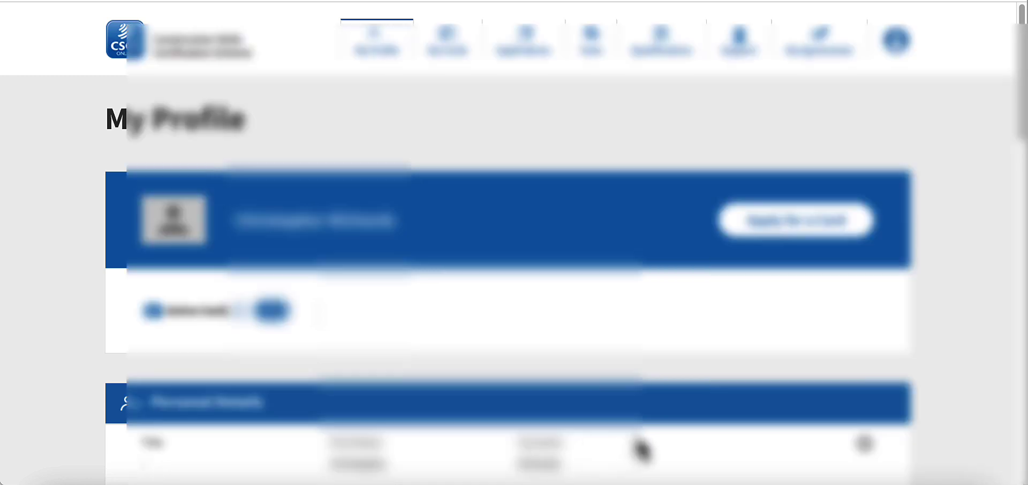
- Scroll through the Personal, Login and Contact Details on My Profile, then return to the top
{"action": "scroll", "coordinate": [654, 446], "scroll_direction": "down", "scroll_amount": 5}
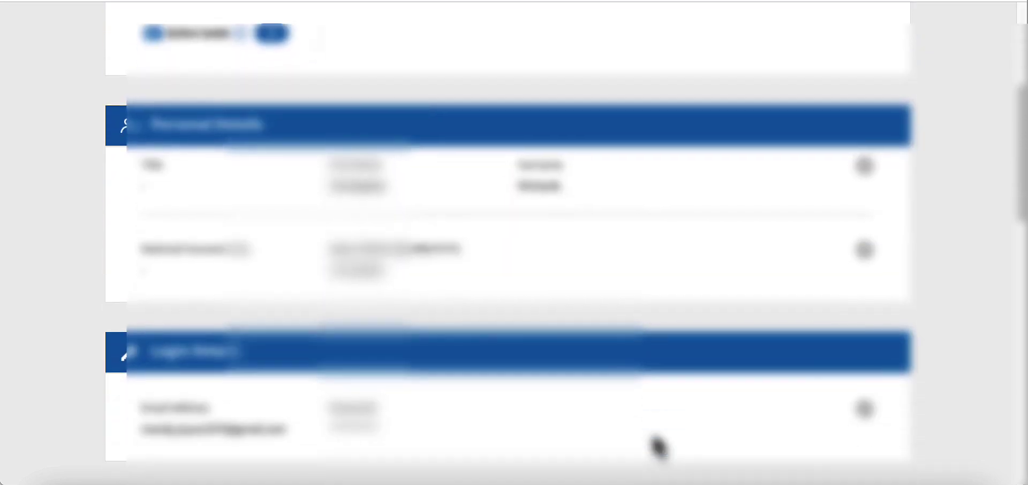
{"action": "scroll", "coordinate": [659, 447], "scroll_direction": "down", "scroll_amount": 2}
{"action": "scroll", "coordinate": [658, 449], "scroll_direction": "down", "scroll_amount": 1}
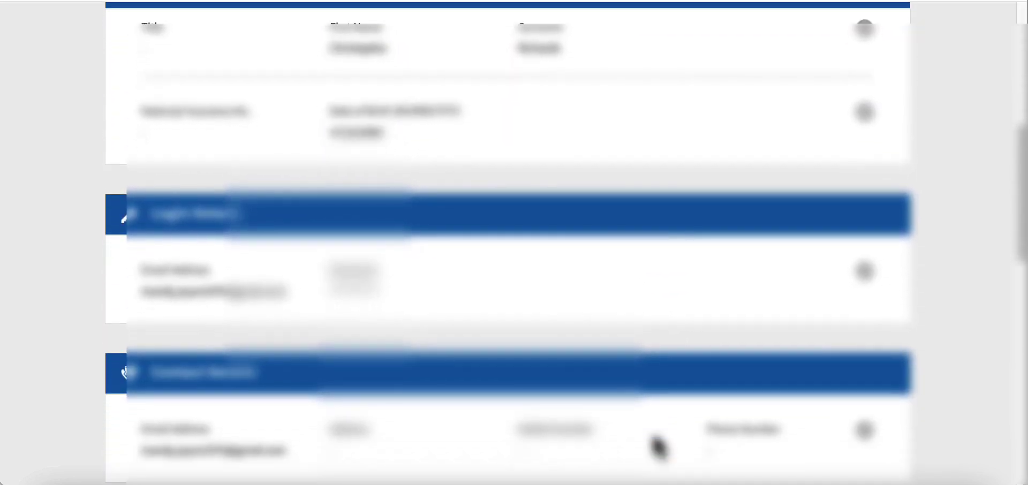
{"action": "scroll", "coordinate": [659, 447], "scroll_direction": "up", "scroll_amount": 8}
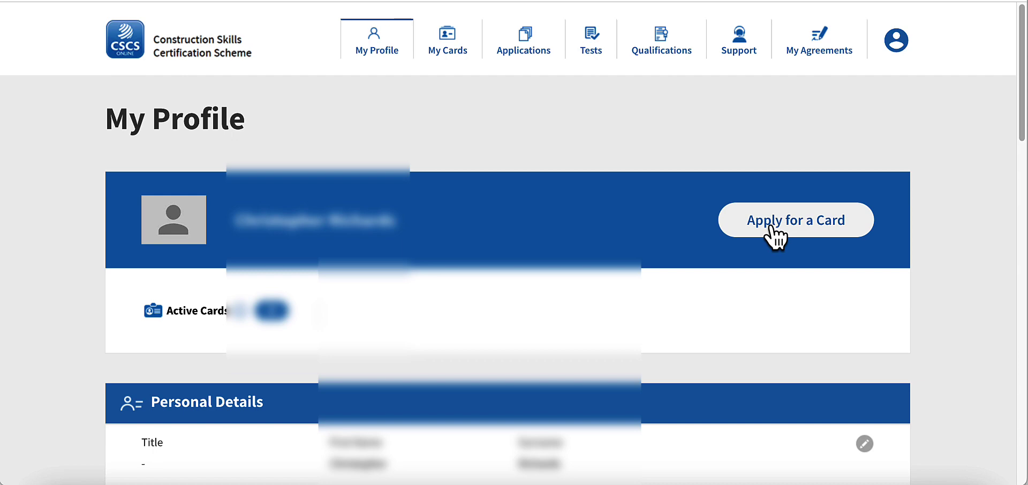
- Start a card application, answer Yes to both HS&E test questions and continue to Card Details
{"action": "left_click", "coordinate": [771, 228]}
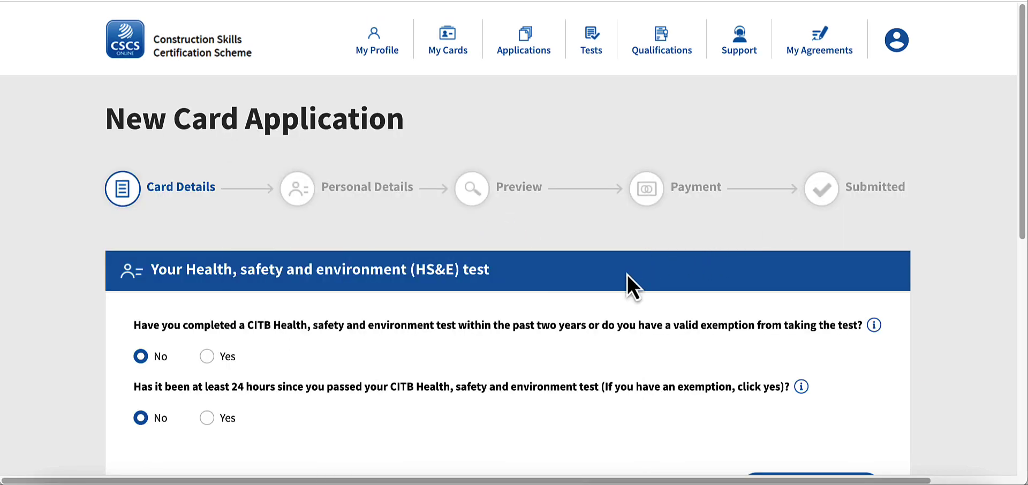
{"action": "scroll", "coordinate": [576, 297], "scroll_direction": "down", "scroll_amount": 1}
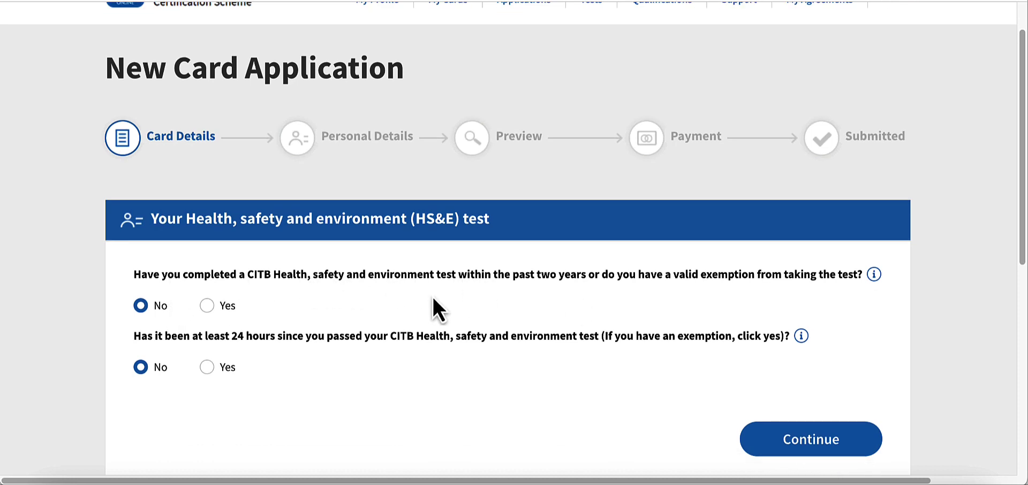
{"action": "left_click", "coordinate": [209, 308]}
{"action": "left_click", "coordinate": [206, 370]}
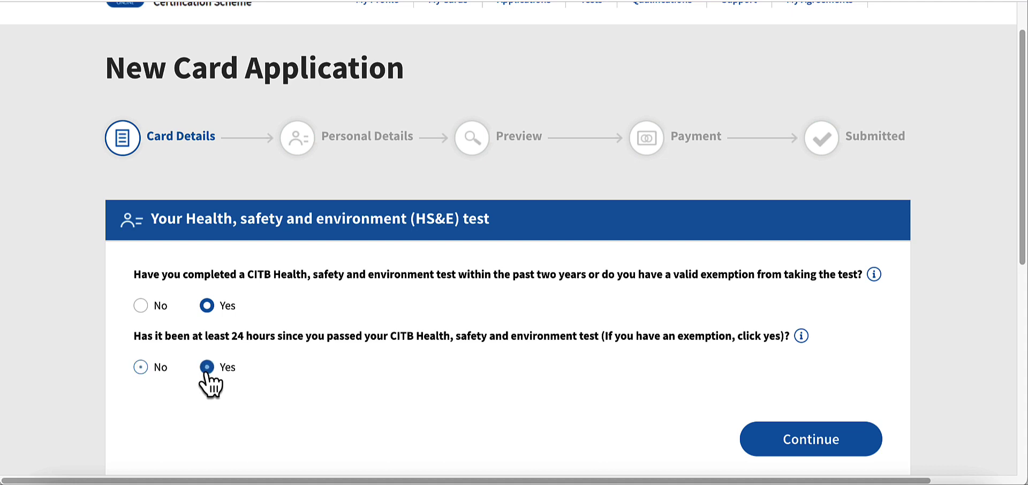
{"action": "left_click", "coordinate": [829, 447]}
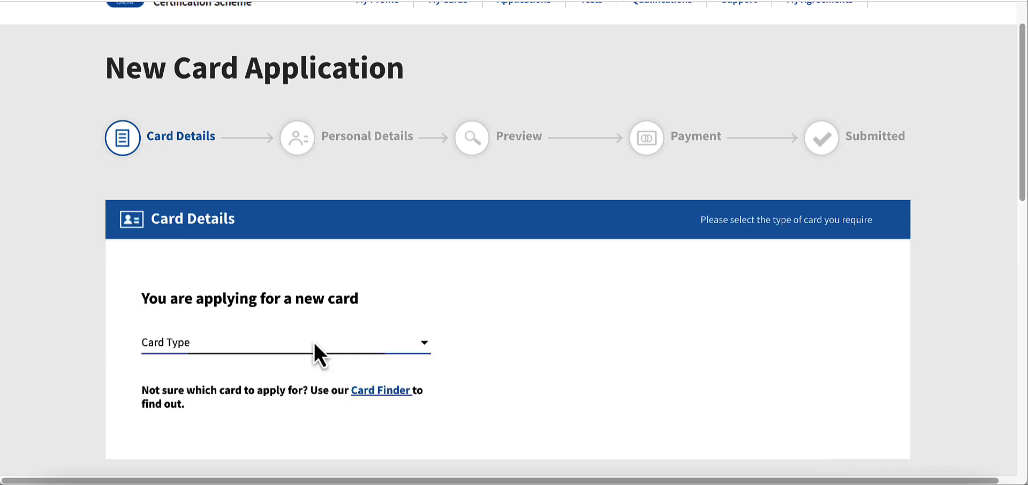
- Choose Labourer as the card type and scroll down to the Occupation and Qualification details
{"action": "left_click", "coordinate": [314, 342]}
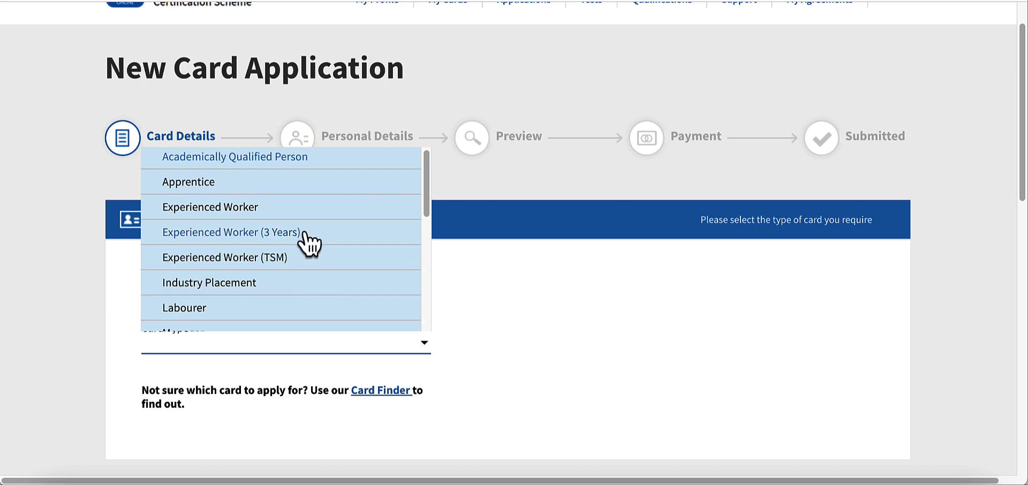
{"action": "scroll", "coordinate": [312, 244], "scroll_direction": "down", "scroll_amount": 2}
{"action": "scroll", "coordinate": [259, 267], "scroll_direction": "up", "scroll_amount": 2}
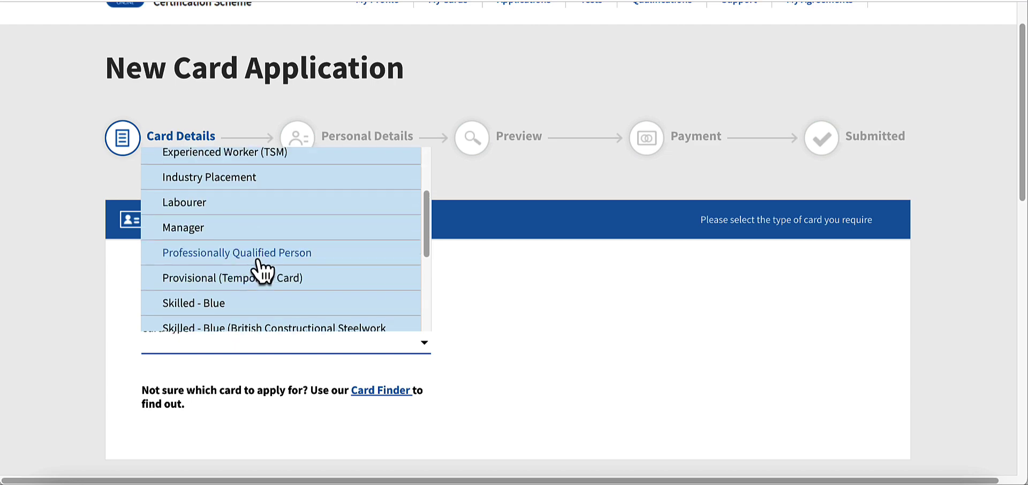
{"action": "left_click", "coordinate": [199, 266]}
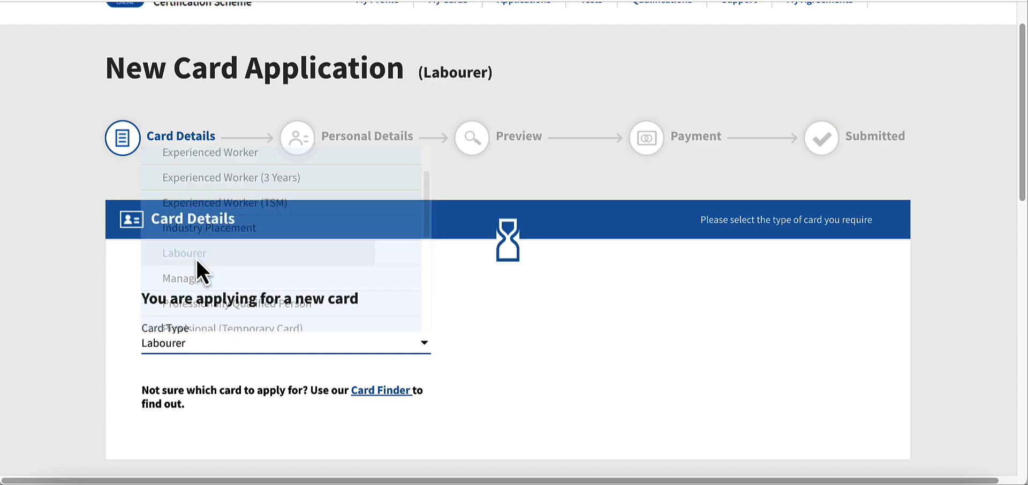
{"action": "scroll", "coordinate": [603, 327], "scroll_direction": "down", "scroll_amount": 3}
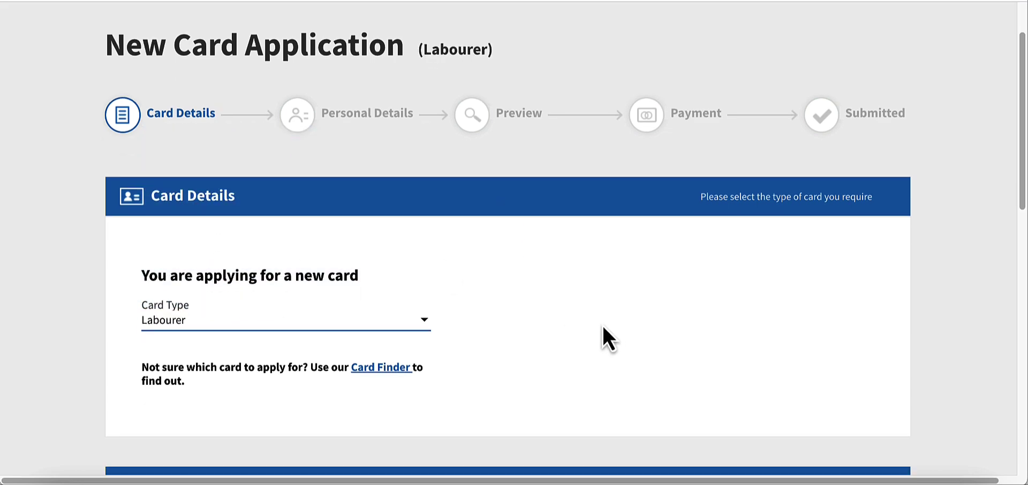
{"action": "scroll", "coordinate": [602, 326], "scroll_direction": "down", "scroll_amount": 6}
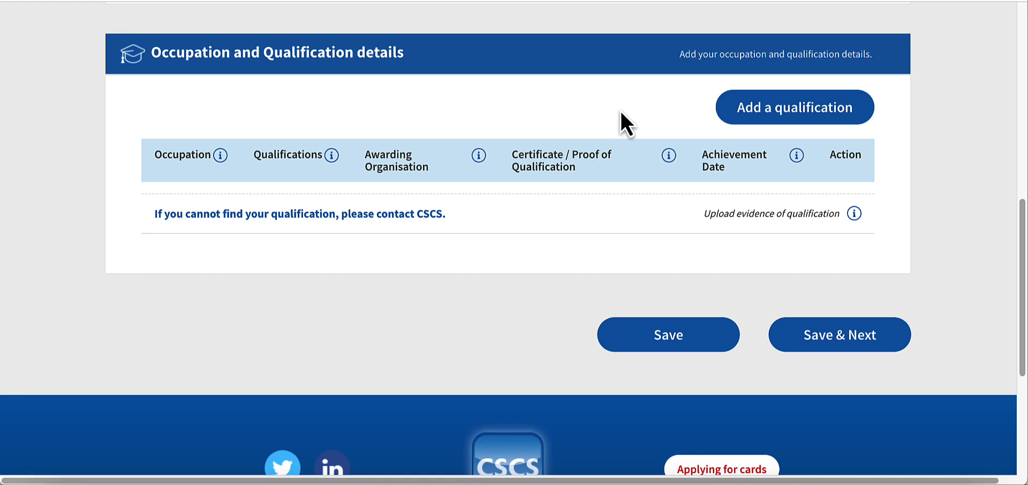
- Add a qualification entry: occupation Labourer, Highfield Level 1 Health & Safety Within A Construction Environment award
{"action": "left_click", "coordinate": [764, 114]}
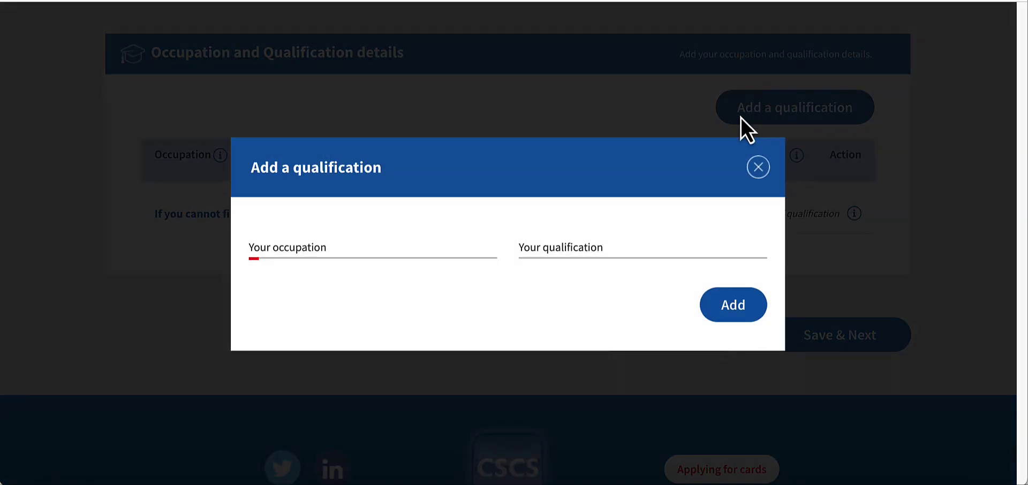
{"action": "left_click", "coordinate": [329, 252]}
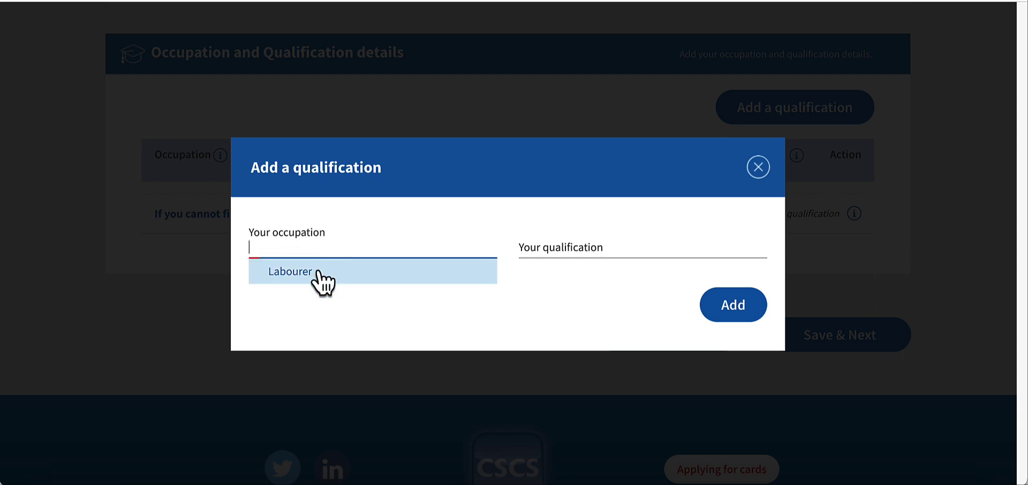
{"action": "left_click", "coordinate": [319, 269]}
{"action": "left_click", "coordinate": [573, 247]}
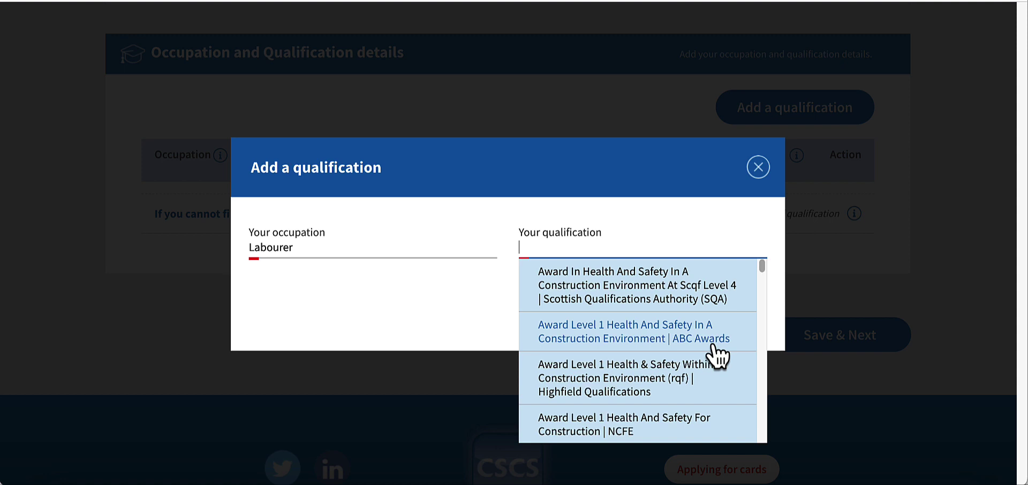
{"action": "scroll", "coordinate": [714, 346], "scroll_direction": "down", "scroll_amount": 1}
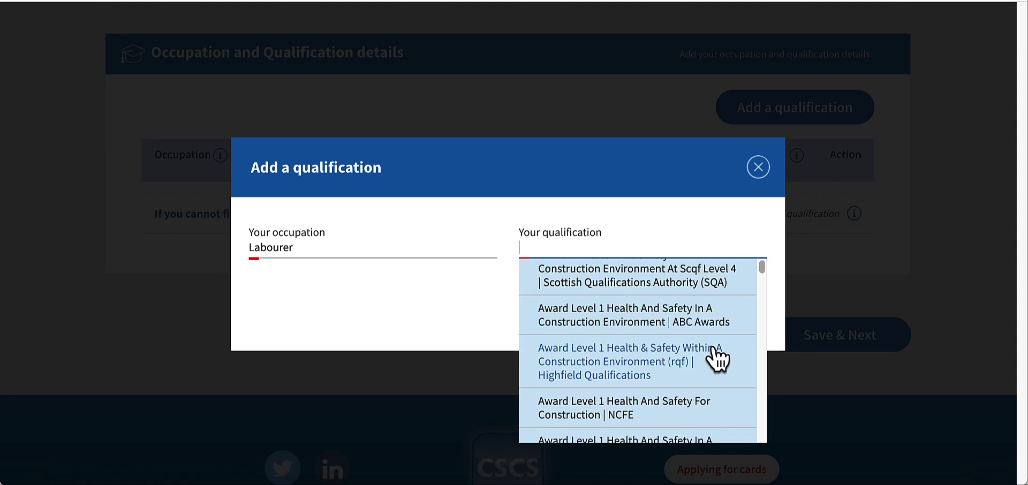
{"action": "scroll", "coordinate": [718, 357], "scroll_direction": "down", "scroll_amount": 1}
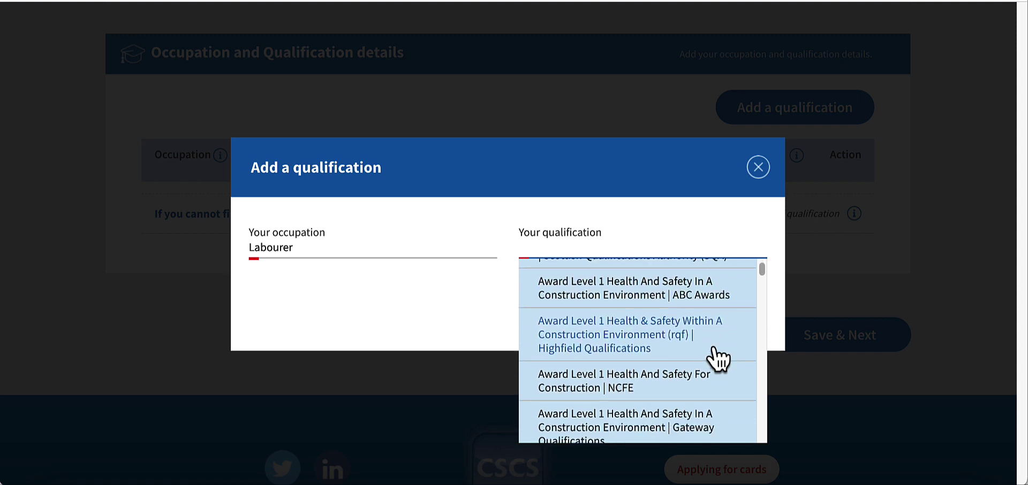
{"action": "left_click", "coordinate": [570, 331]}
{"action": "left_click", "coordinate": [731, 310]}
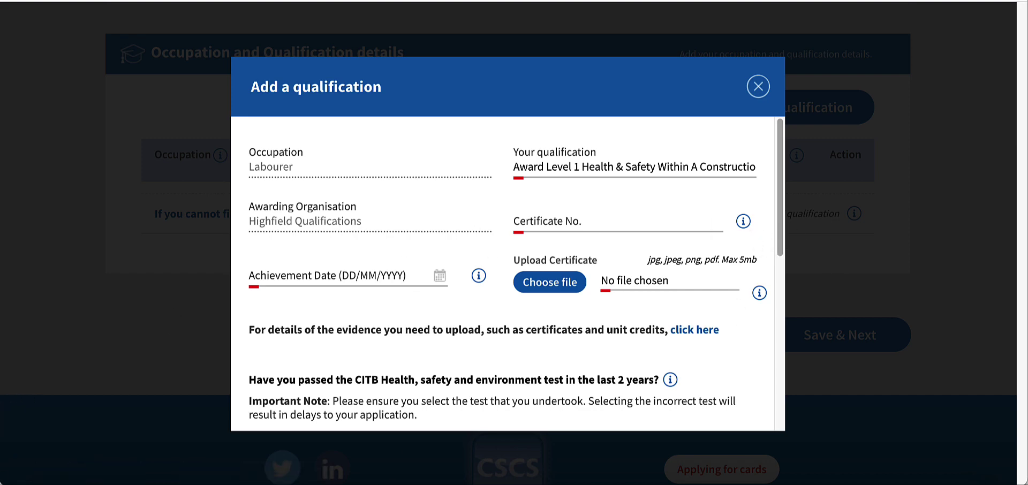
- Copy the certificate number from the Highfield Level 1 certificate in Preview
{"action": "left_click", "coordinate": [4, 484]}
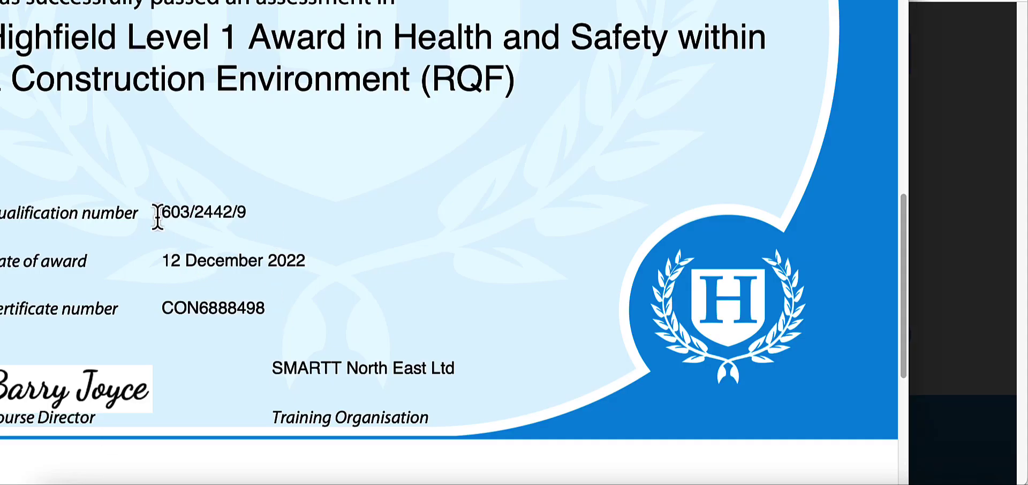
{"action": "left_click_drag", "start_coordinate": [159, 309], "coordinate": [272, 308]}
{"action": "right_click", "coordinate": [272, 309]}
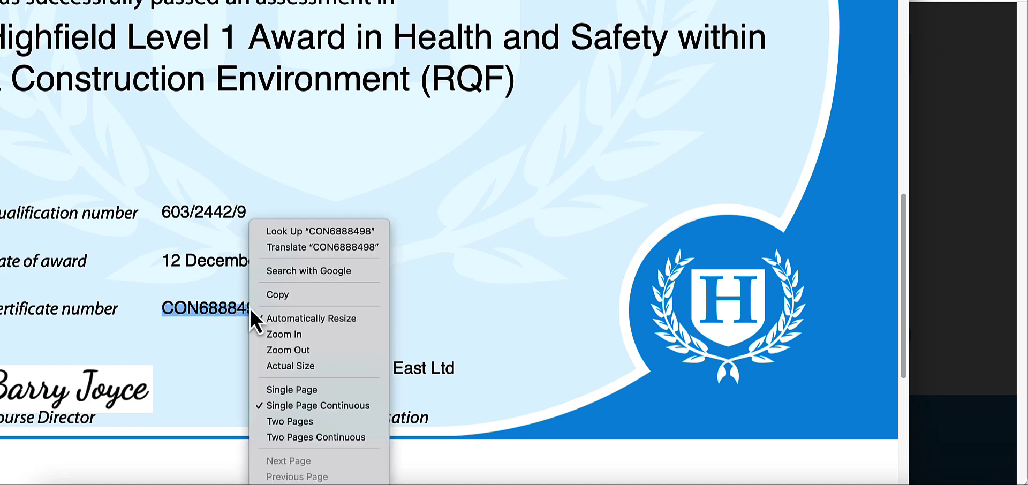
{"action": "left_click", "coordinate": [281, 295]}
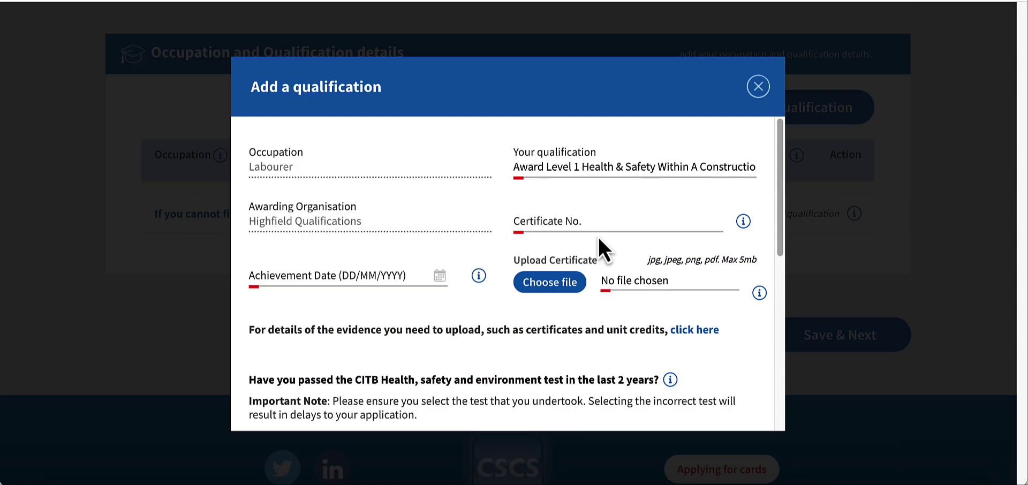
- Paste the certificate number and set the achievement date to 12/12/2022, as on the certificate
{"action": "left_click", "coordinate": [545, 229]}
{"action": "key", "text": "ctrl+v"}
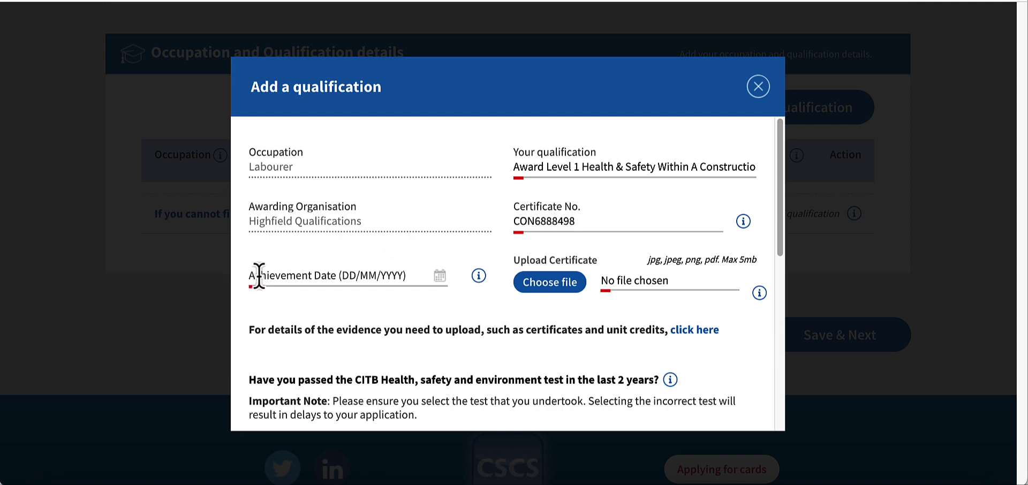
{"action": "left_click", "coordinate": [310, 276]}
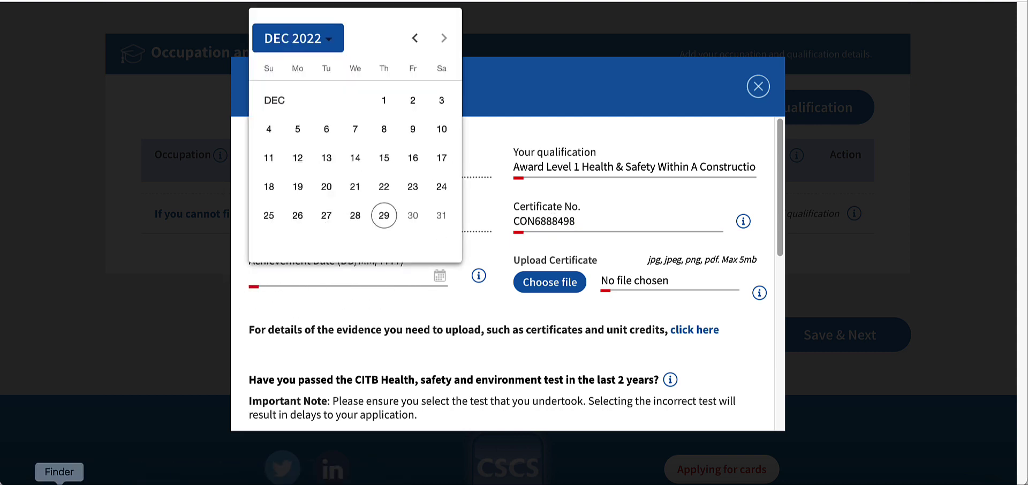
{"action": "left_click", "coordinate": [589, 483]}
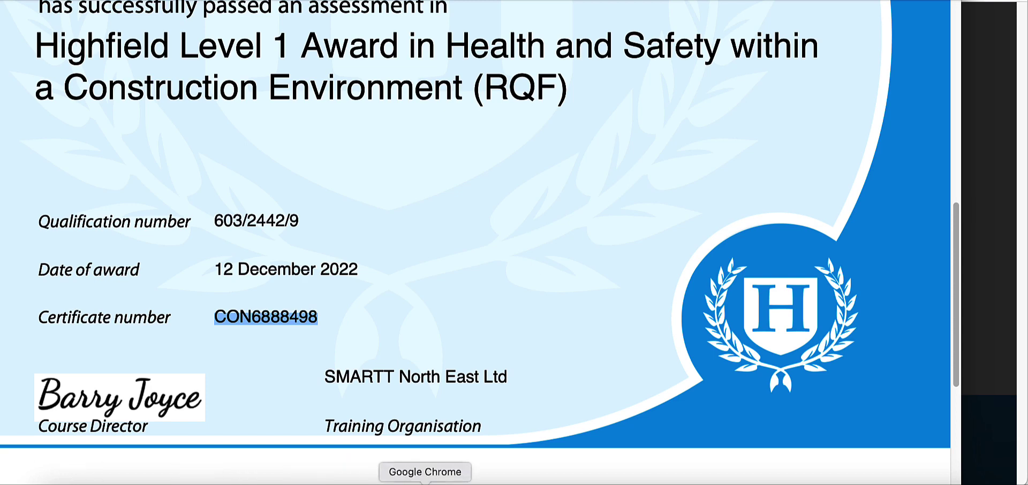
{"action": "left_click", "coordinate": [1011, 107]}
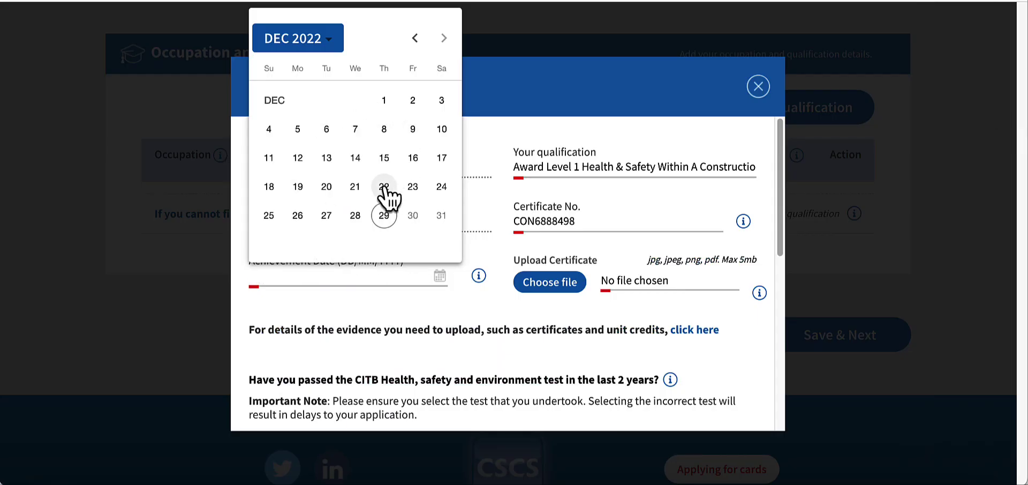
{"action": "left_click", "coordinate": [300, 158]}
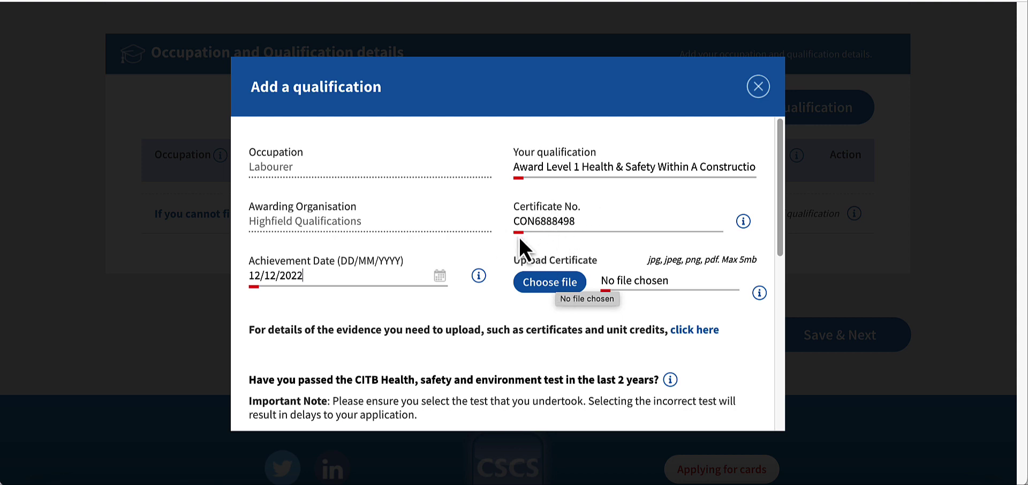
- Attach the certificate PDF to the qualification
{"action": "left_click", "coordinate": [563, 283]}
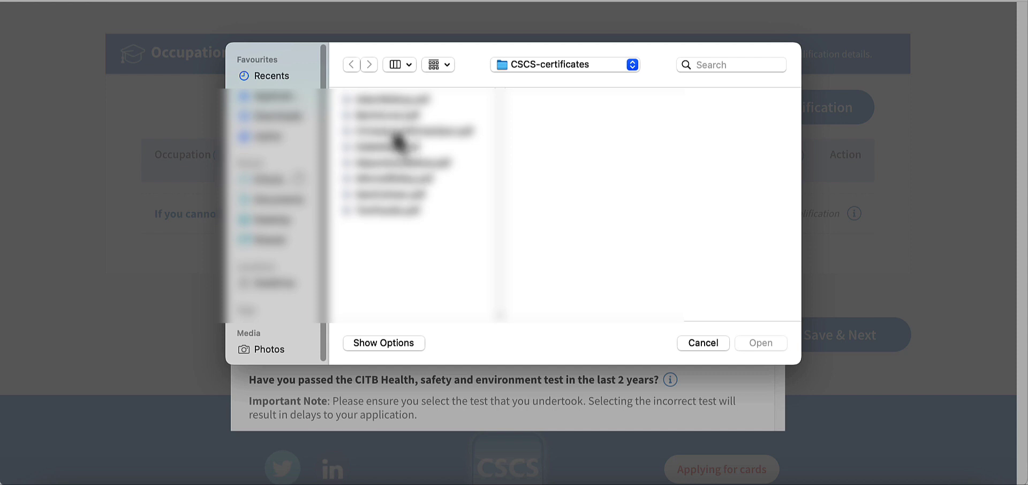
{"action": "left_click", "coordinate": [399, 135]}
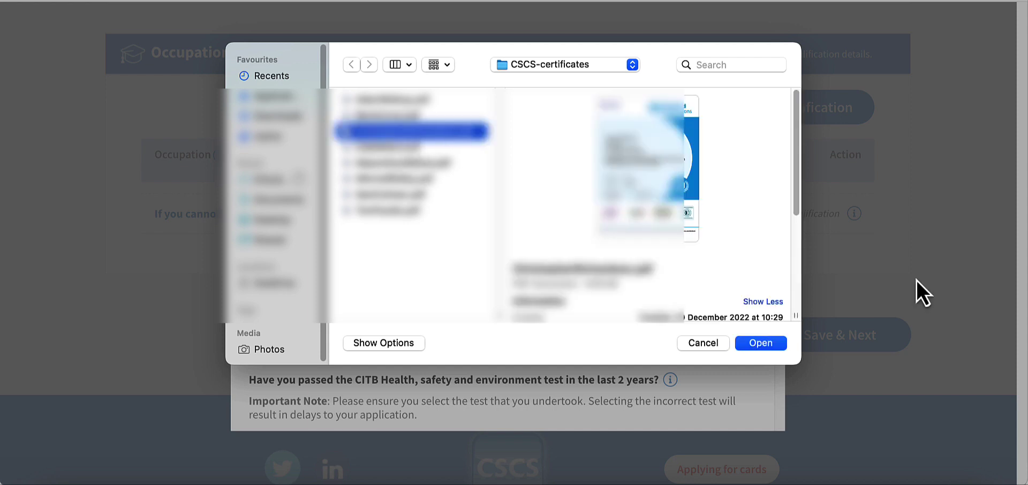
{"action": "left_click", "coordinate": [759, 344]}
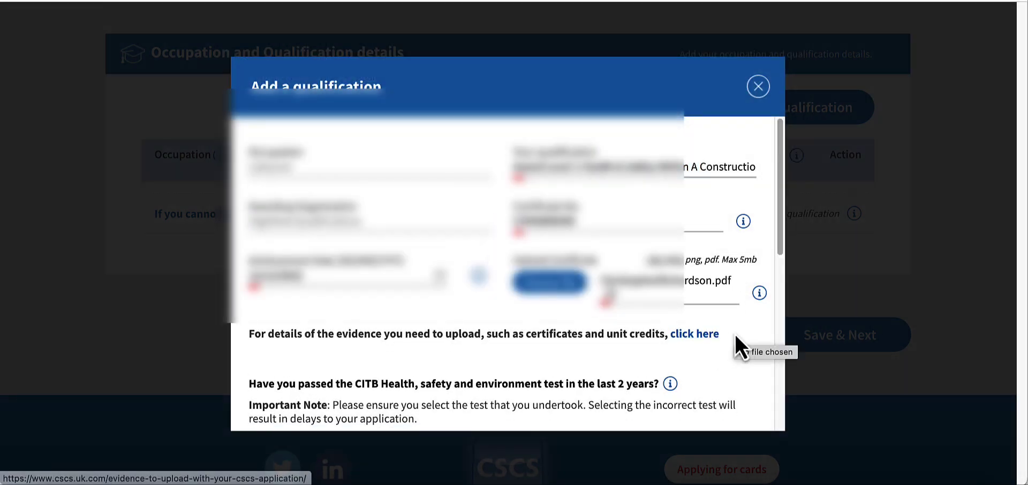
- Select the Operatives health, safety and environment test and add the qualification
{"action": "scroll", "coordinate": [740, 334], "scroll_direction": "down", "scroll_amount": 2}
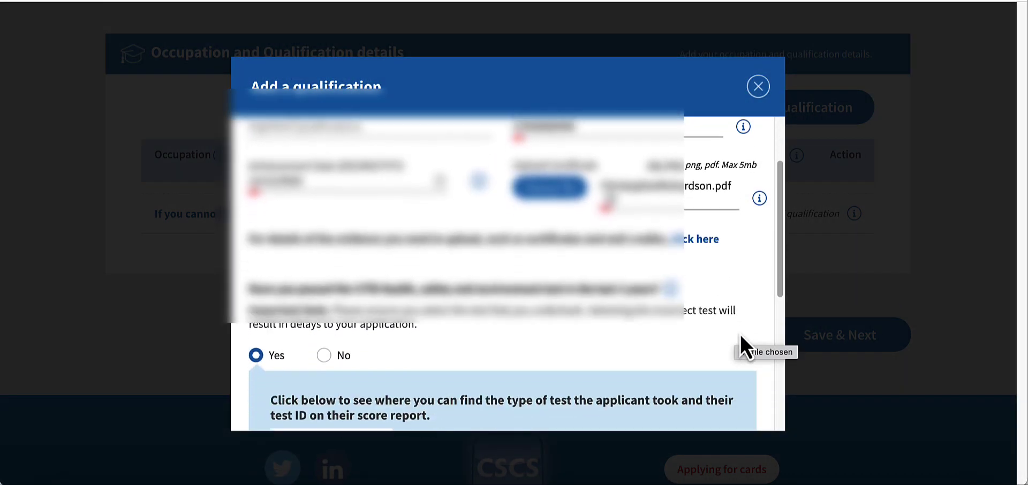
{"action": "scroll", "coordinate": [740, 334], "scroll_direction": "down", "scroll_amount": 2}
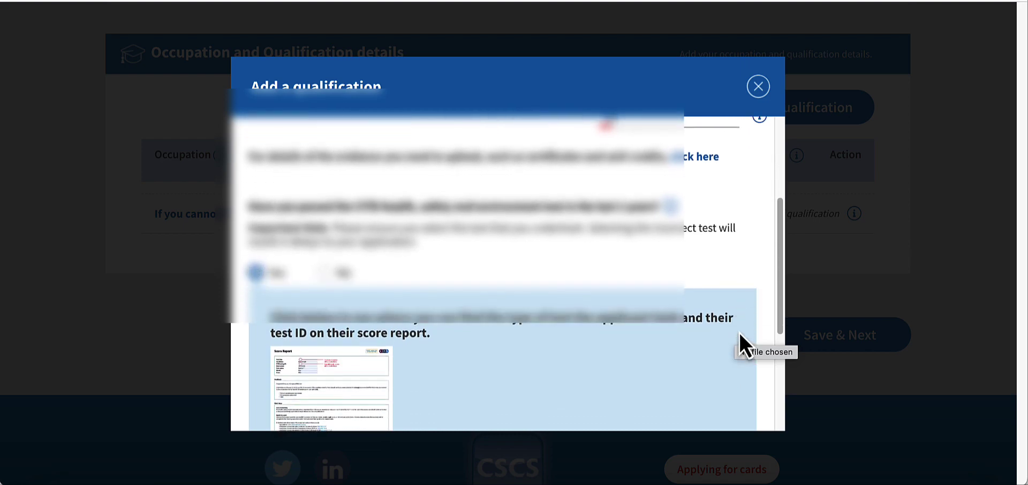
{"action": "scroll", "coordinate": [738, 333], "scroll_direction": "down", "scroll_amount": 1}
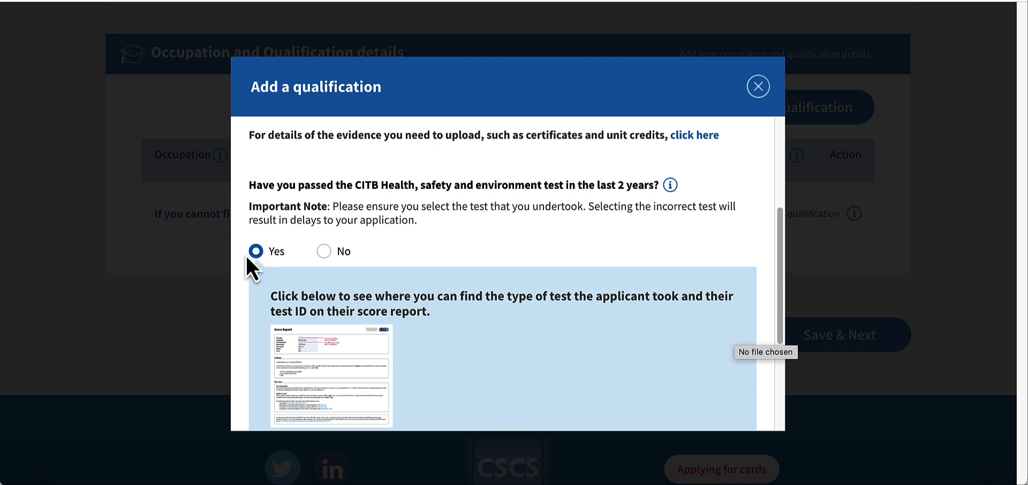
{"action": "scroll", "coordinate": [632, 246], "scroll_direction": "down", "scroll_amount": 1}
{"action": "scroll", "coordinate": [632, 246], "scroll_direction": "down", "scroll_amount": 3}
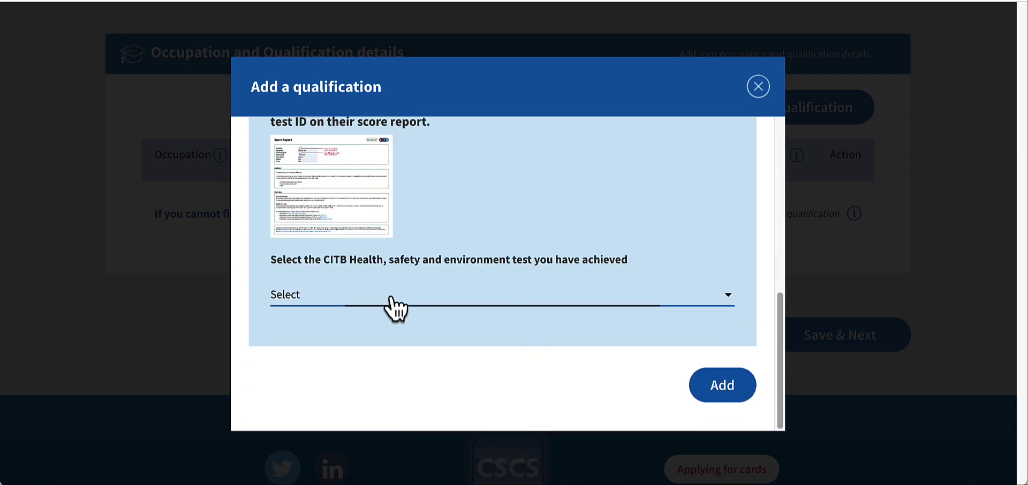
{"action": "left_click", "coordinate": [392, 296]}
{"action": "left_click", "coordinate": [322, 128]}
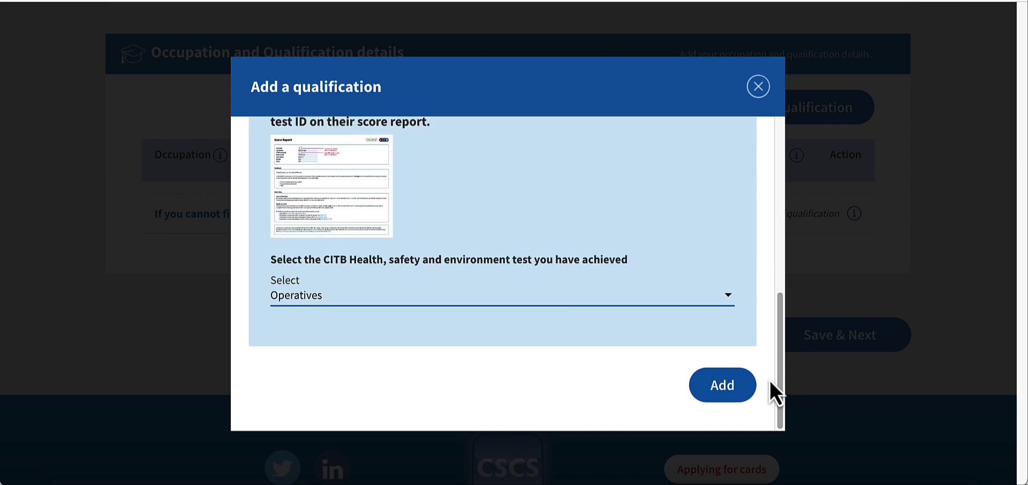
{"action": "left_click", "coordinate": [729, 394]}
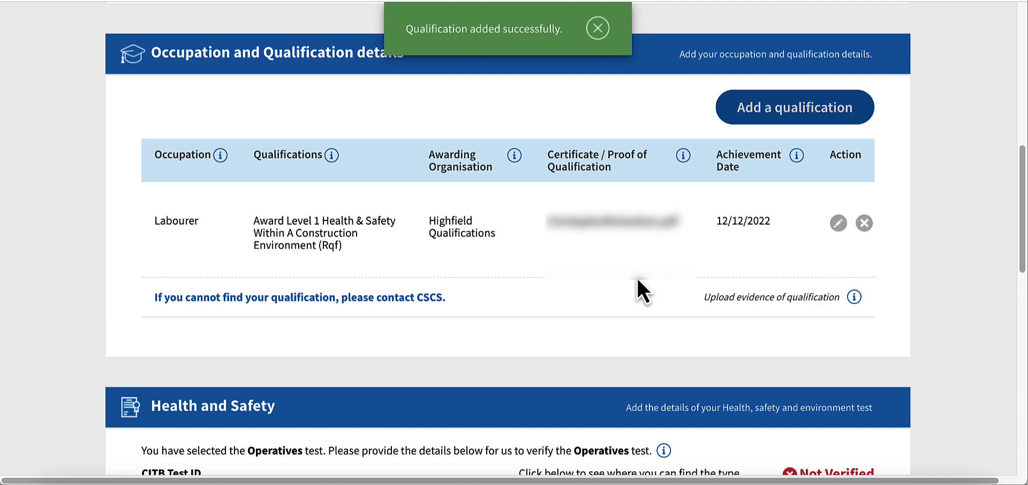
{"action": "scroll", "coordinate": [637, 278], "scroll_direction": "down", "scroll_amount": 3}
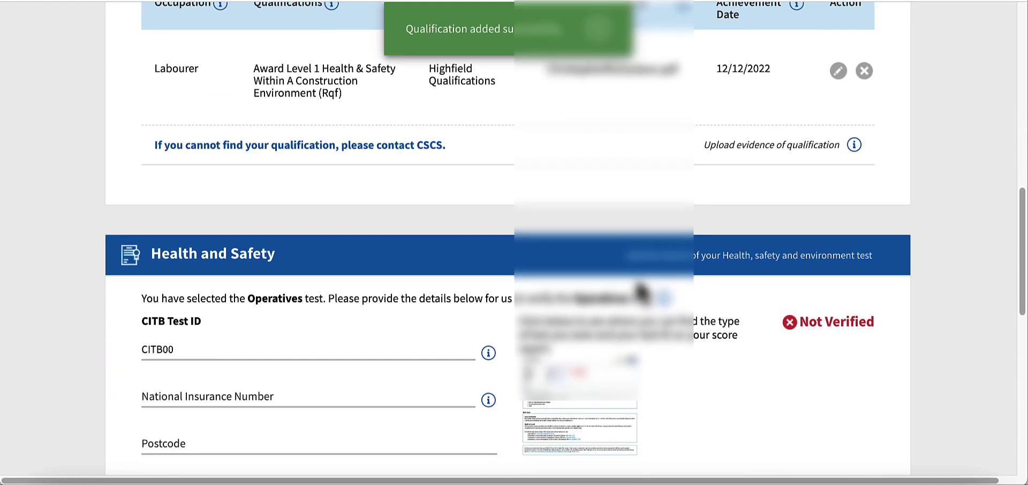
{"action": "scroll", "coordinate": [640, 291], "scroll_direction": "down", "scroll_amount": 1}
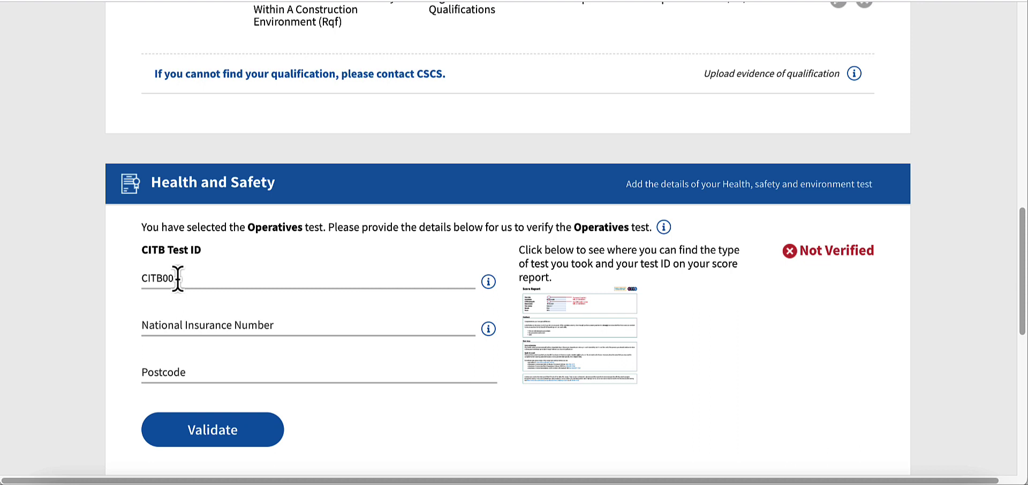
- Enter the CITB test ID in the Health and Safety section
{"action": "left_click", "coordinate": [176, 277]}
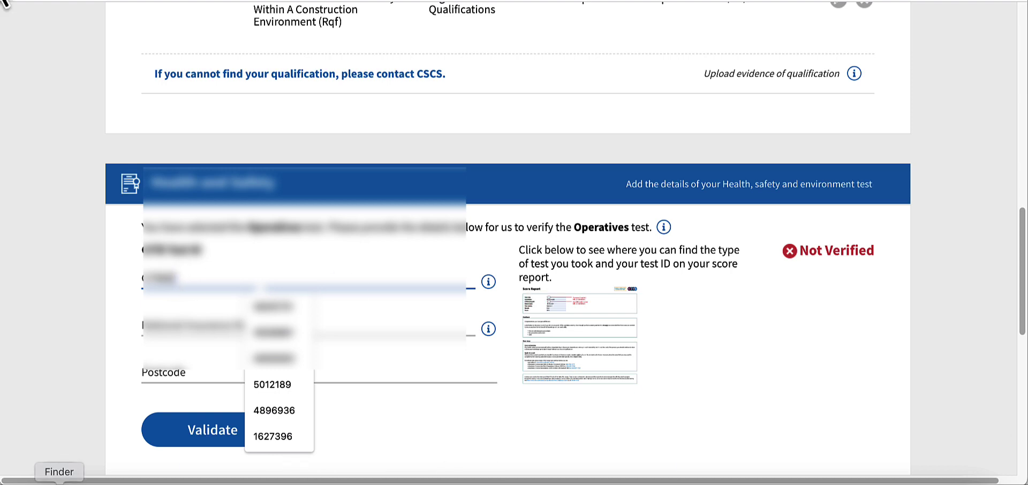
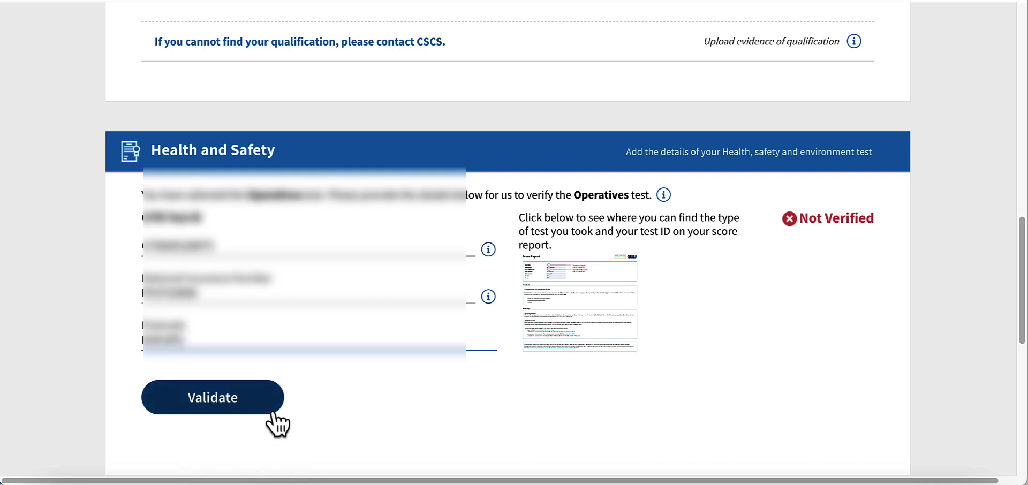
- Validate and confirm the Operatives HS&E test, then save the card details step
{"action": "left_click", "coordinate": [220, 401]}
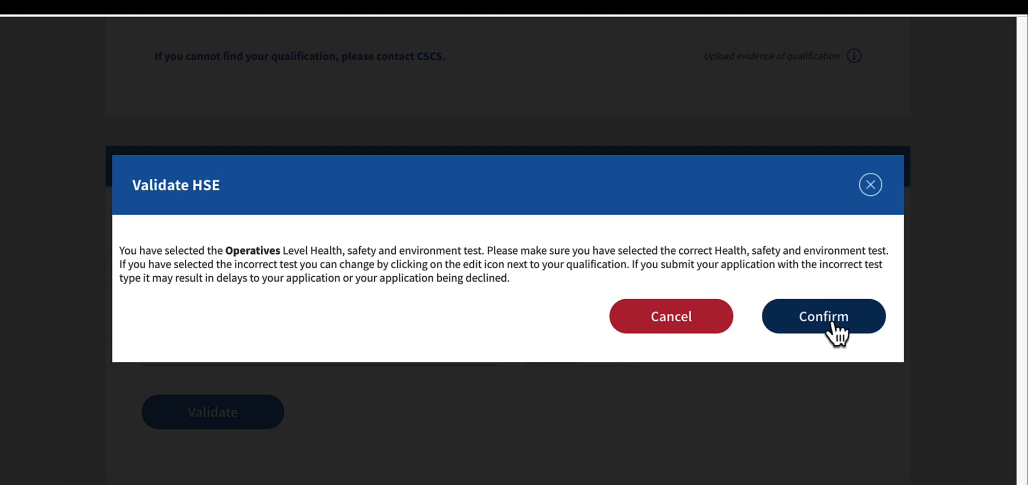
{"action": "left_click", "coordinate": [833, 322]}
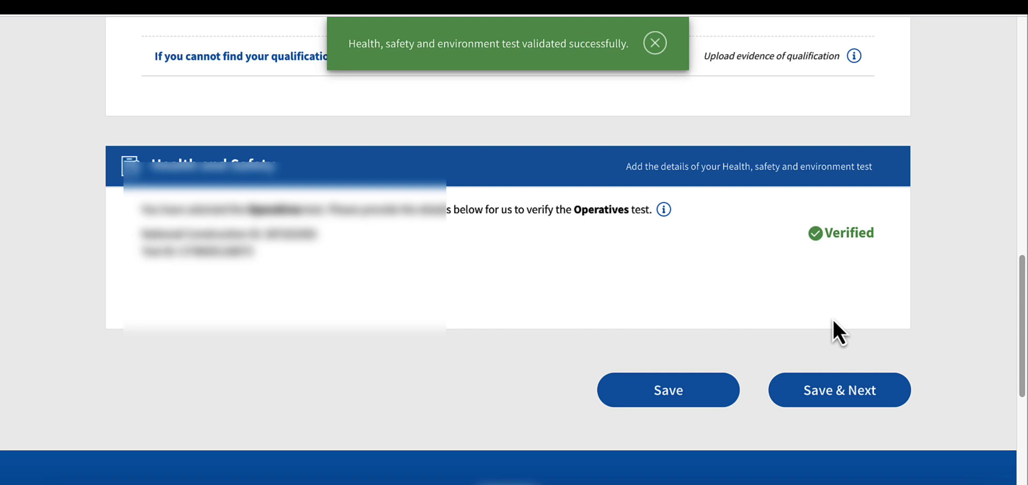
{"action": "left_click", "coordinate": [847, 394]}
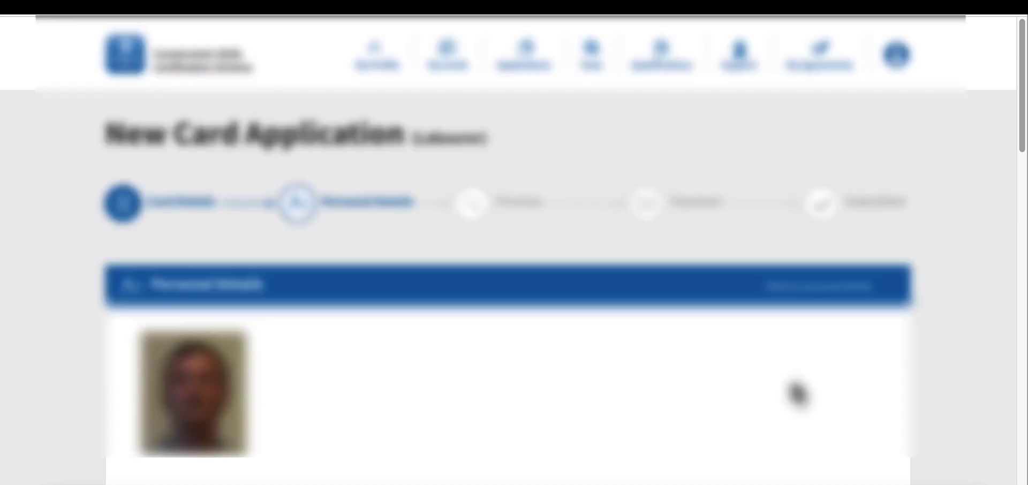
- Review the card detail answers, keep delivery to the home address, and scroll to Save & Next
{"action": "scroll", "coordinate": [798, 394], "scroll_direction": "down", "scroll_amount": 6}
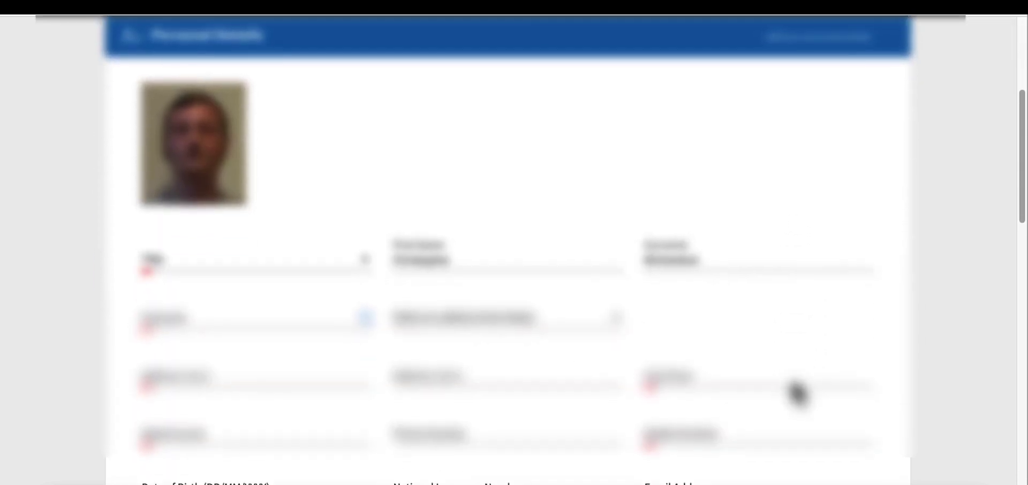
{"action": "scroll", "coordinate": [794, 392], "scroll_direction": "down", "scroll_amount": 1}
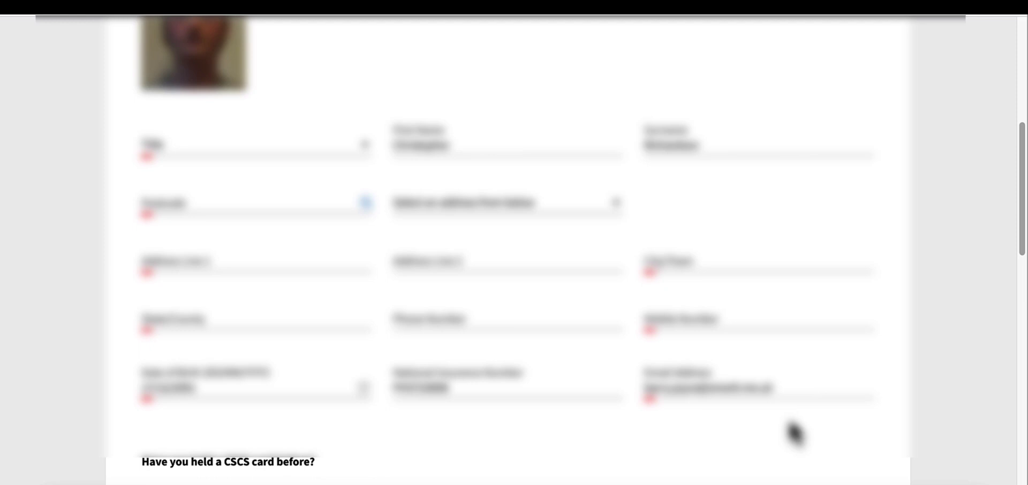
{"action": "scroll", "coordinate": [795, 433], "scroll_direction": "down", "scroll_amount": 3}
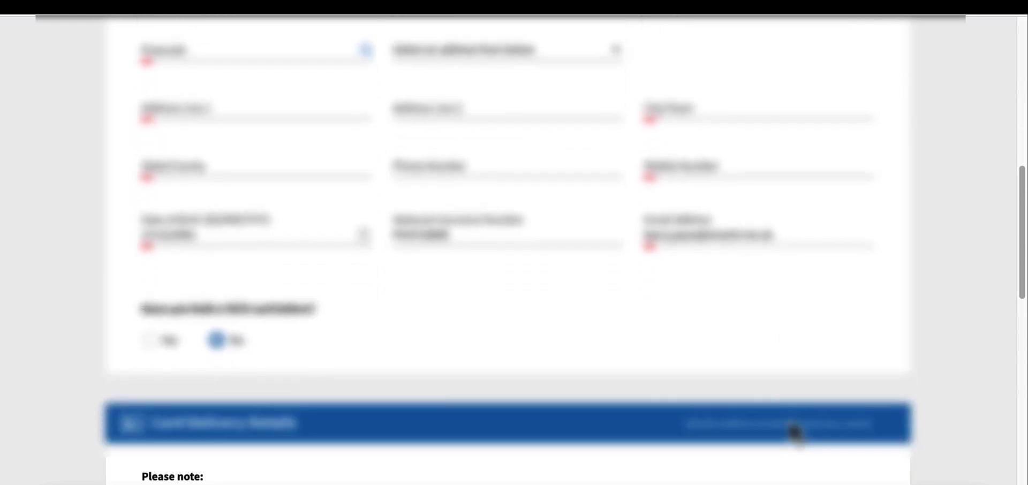
{"action": "scroll", "coordinate": [789, 421], "scroll_direction": "down", "scroll_amount": 7}
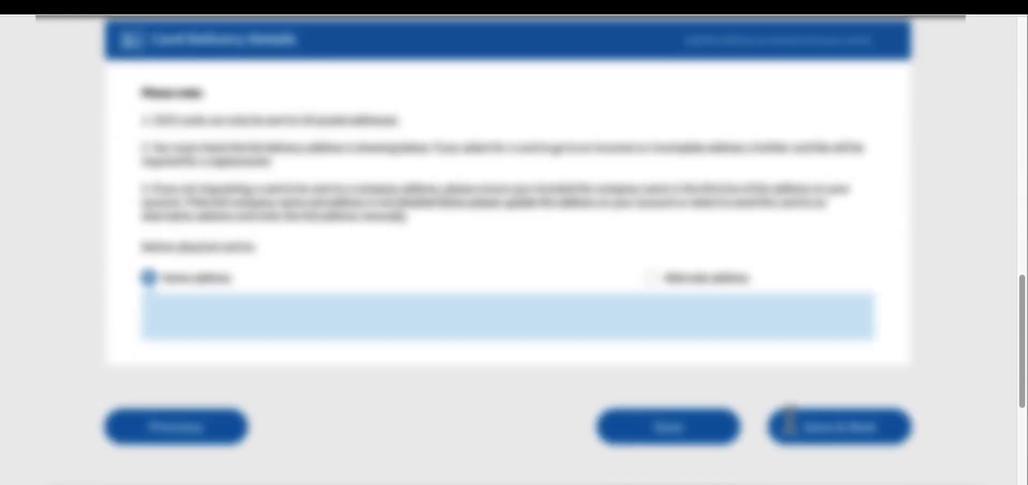
{"action": "left_click", "coordinate": [790, 425]}
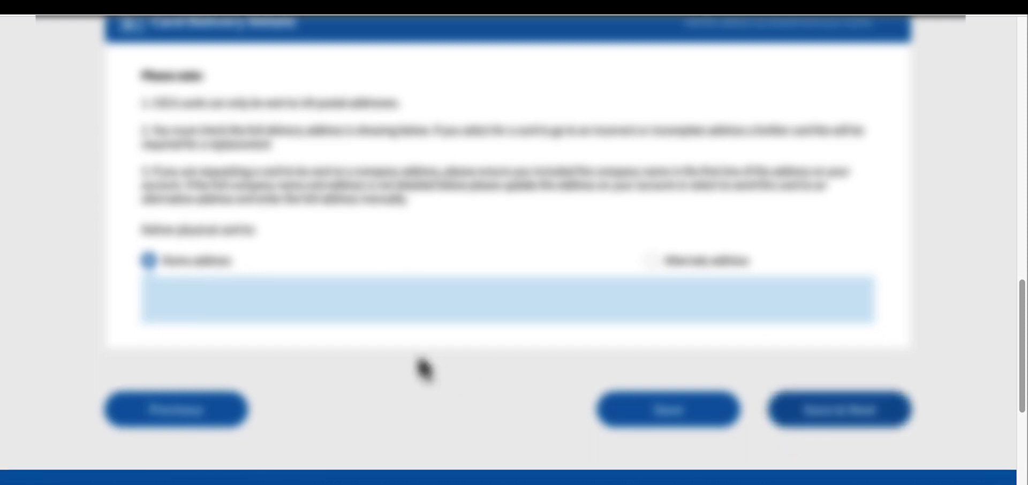
{"action": "scroll", "coordinate": [429, 375], "scroll_direction": "up", "scroll_amount": 4}
{"action": "scroll", "coordinate": [428, 375], "scroll_direction": "down", "scroll_amount": 2}
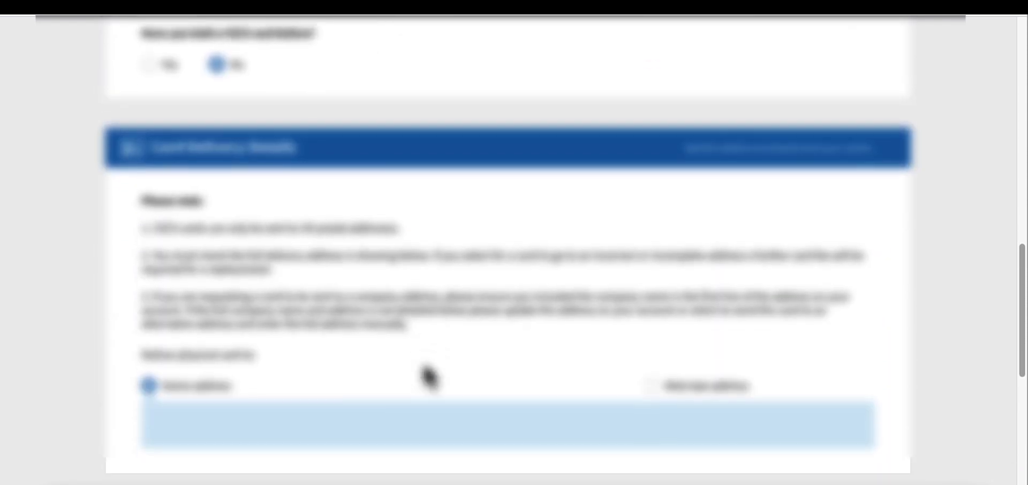
{"action": "scroll", "coordinate": [428, 375], "scroll_direction": "up", "scroll_amount": 9}
{"action": "scroll", "coordinate": [428, 374], "scroll_direction": "down", "scroll_amount": 1}
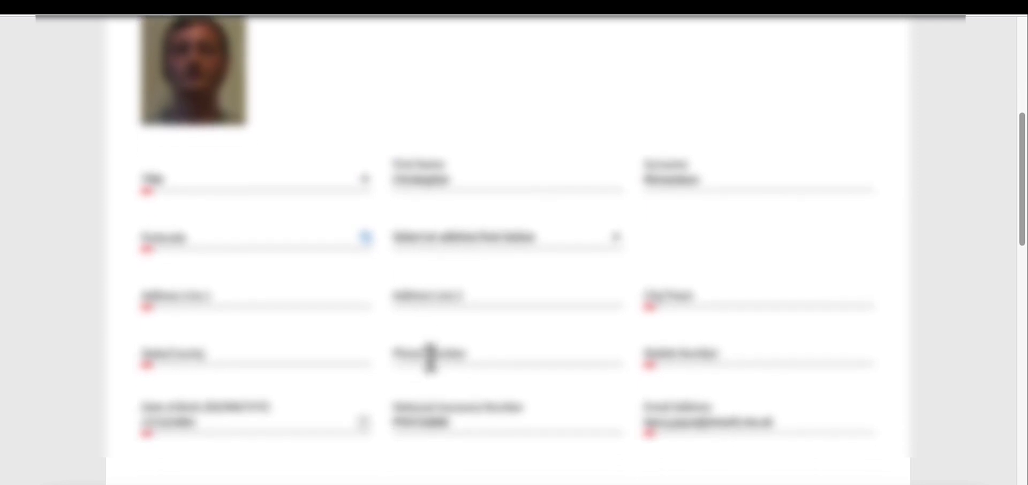
{"action": "scroll", "coordinate": [546, 352], "scroll_direction": "down", "scroll_amount": 3}
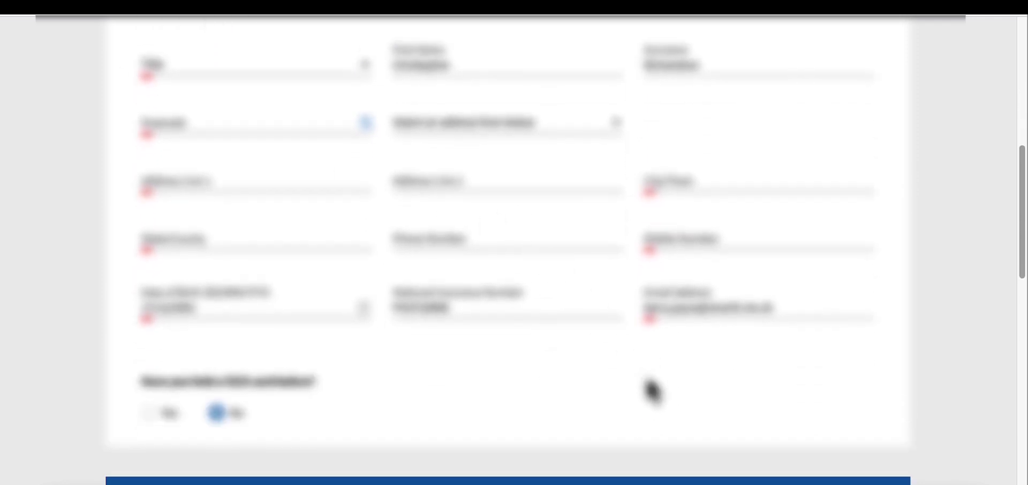
{"action": "scroll", "coordinate": [655, 387], "scroll_direction": "down", "scroll_amount": 5}
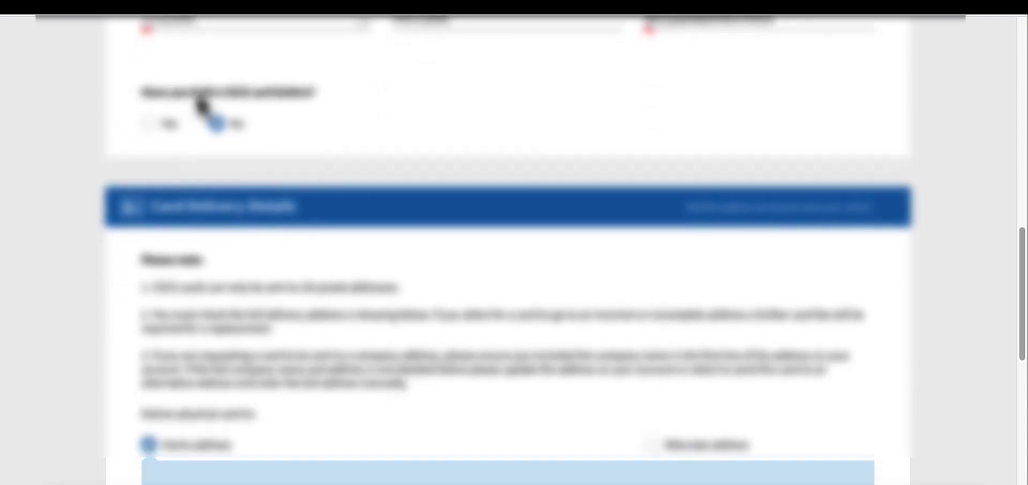
{"action": "scroll", "coordinate": [580, 222], "scroll_direction": "down", "scroll_amount": 3}
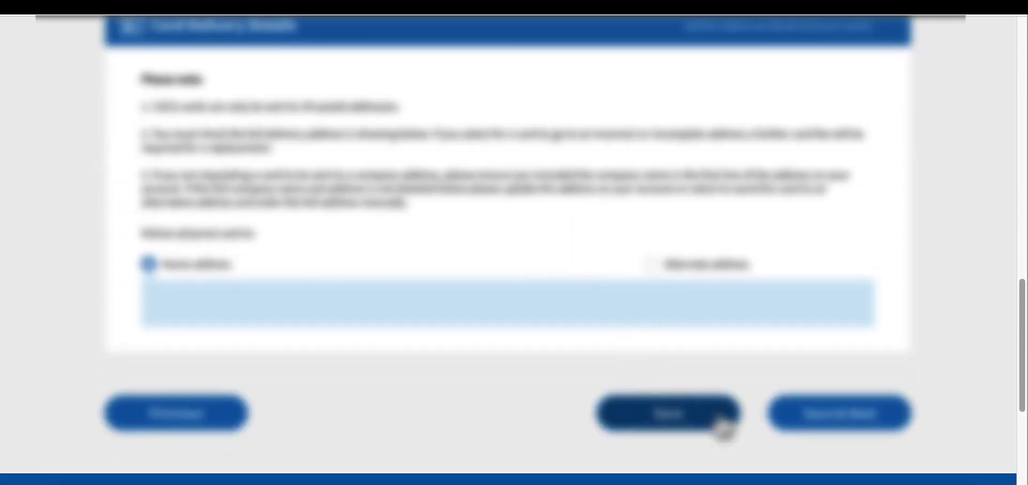
- Save card details, choose a title and check the postcode, then save personal details
{"action": "left_click", "coordinate": [785, 429]}
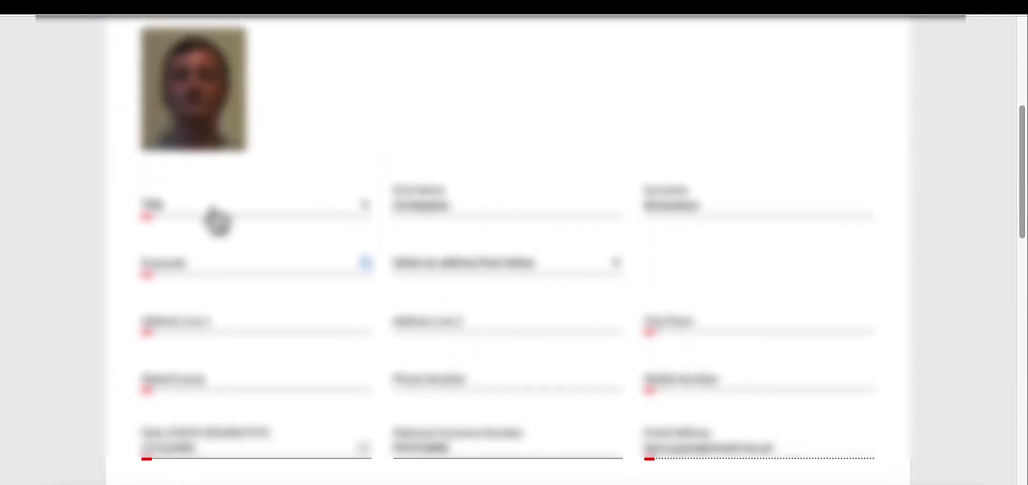
{"action": "left_click", "coordinate": [185, 209]}
{"action": "left_click", "coordinate": [208, 249]}
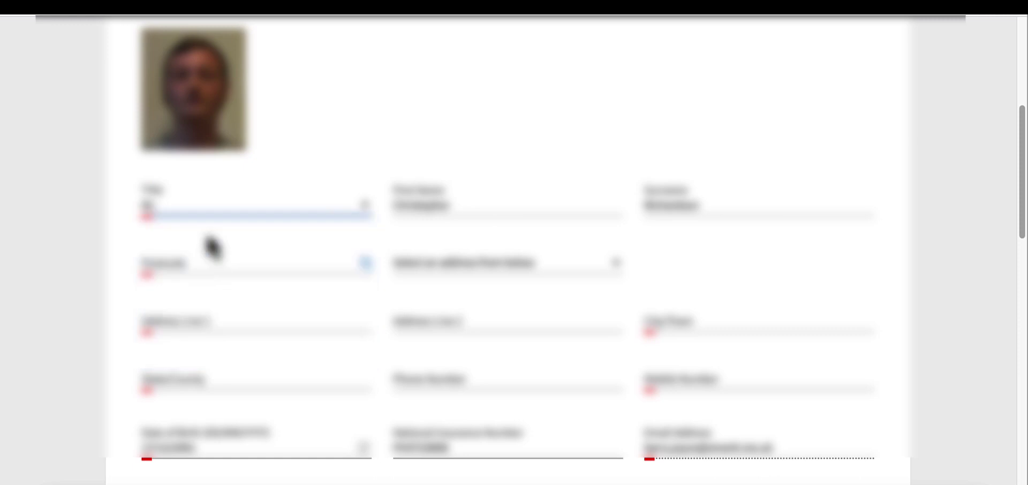
{"action": "left_click", "coordinate": [217, 268]}
{"action": "scroll", "coordinate": [725, 350], "scroll_direction": "down", "scroll_amount": 13}
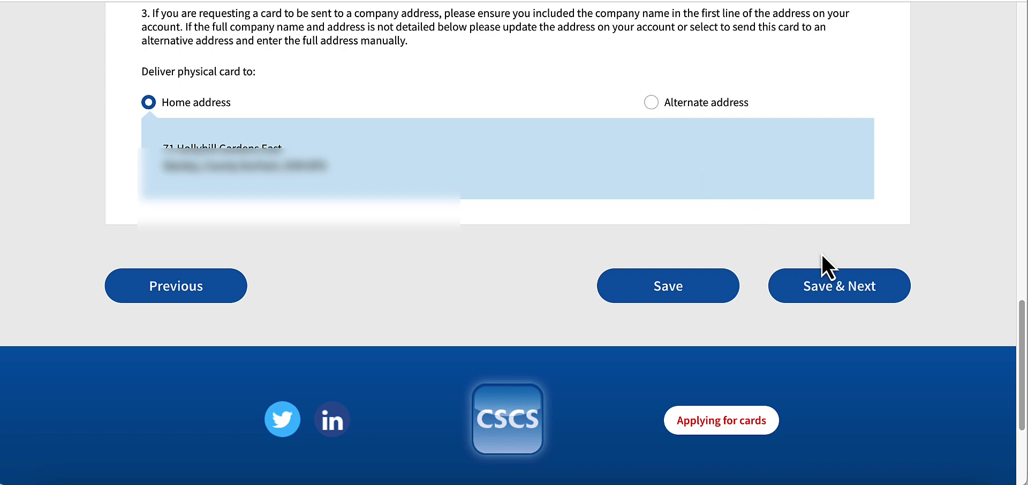
{"action": "left_click", "coordinate": [836, 298]}
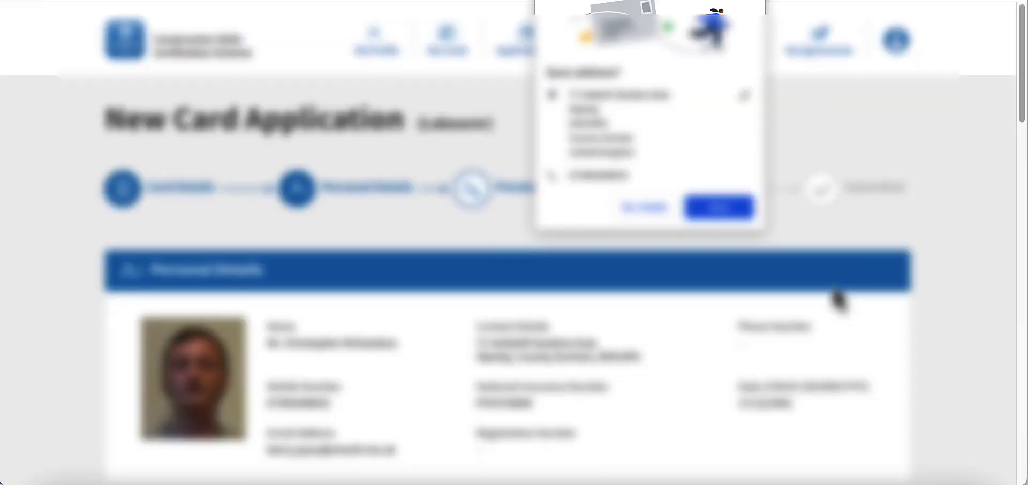
{"action": "left_click", "coordinate": [637, 208]}
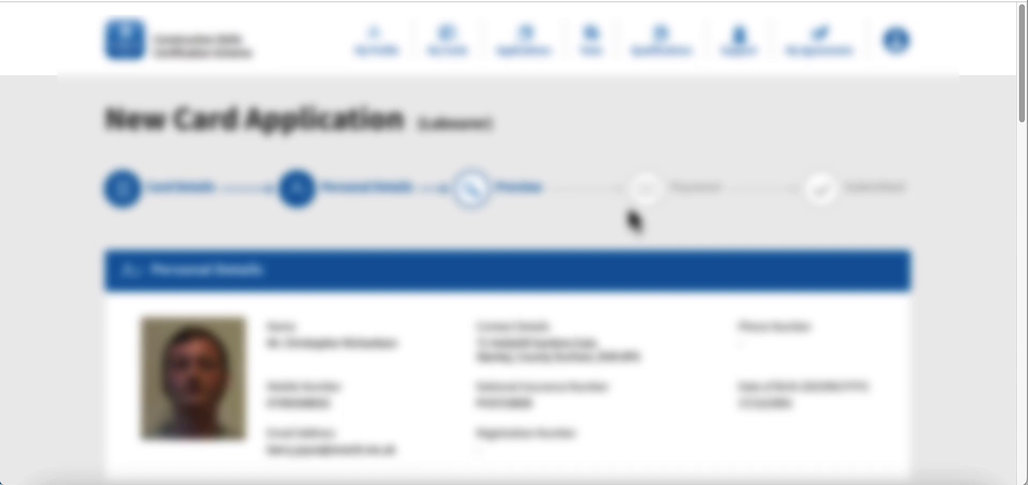
{"action": "scroll", "coordinate": [634, 220], "scroll_direction": "down", "scroll_amount": 1}
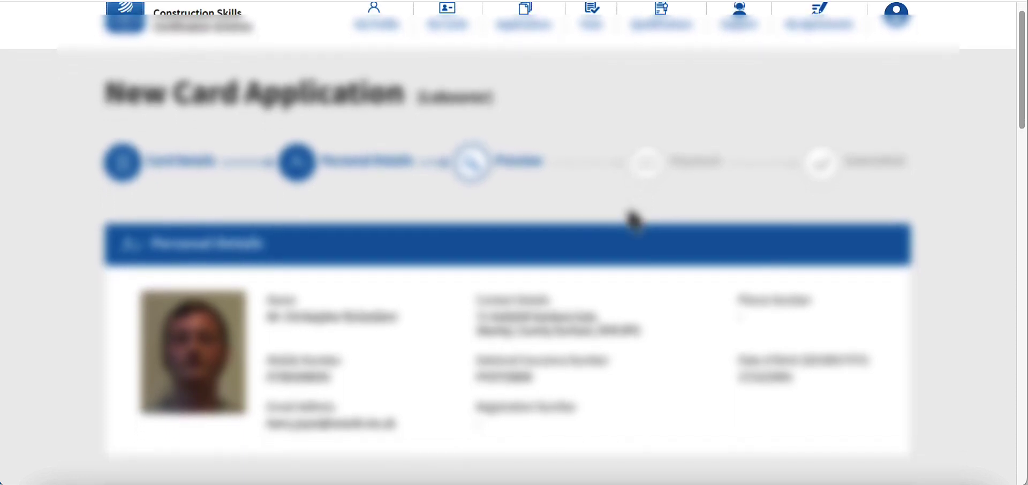
{"action": "scroll", "coordinate": [634, 219], "scroll_direction": "down", "scroll_amount": 2}
{"action": "scroll", "coordinate": [635, 220], "scroll_direction": "down", "scroll_amount": 2}
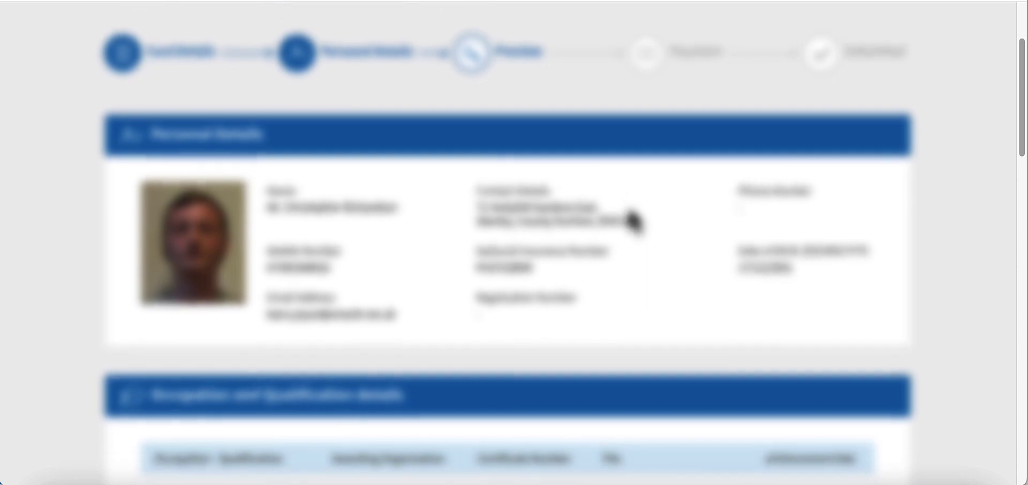
{"action": "scroll", "coordinate": [634, 219], "scroll_direction": "down", "scroll_amount": 5}
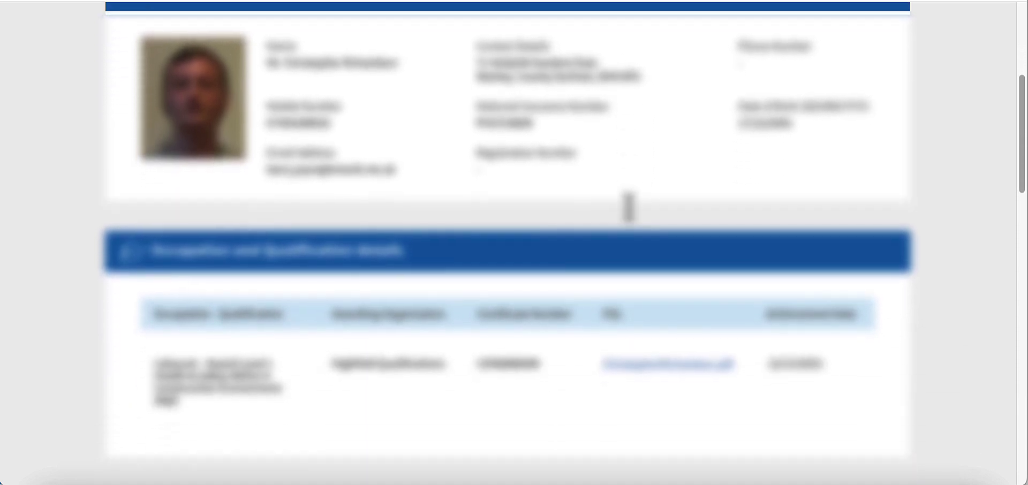
{"action": "scroll", "coordinate": [631, 214], "scroll_direction": "down", "scroll_amount": 3}
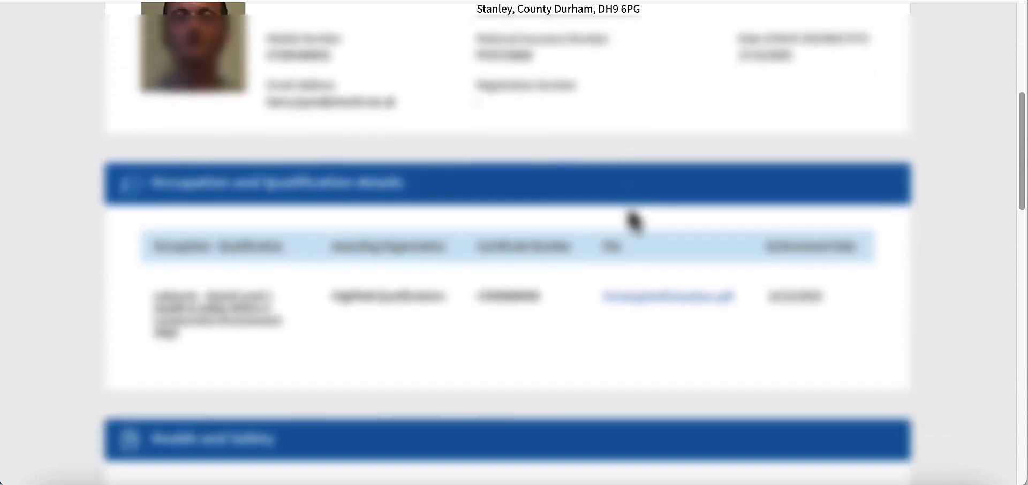
{"action": "scroll", "coordinate": [635, 219], "scroll_direction": "down", "scroll_amount": 5}
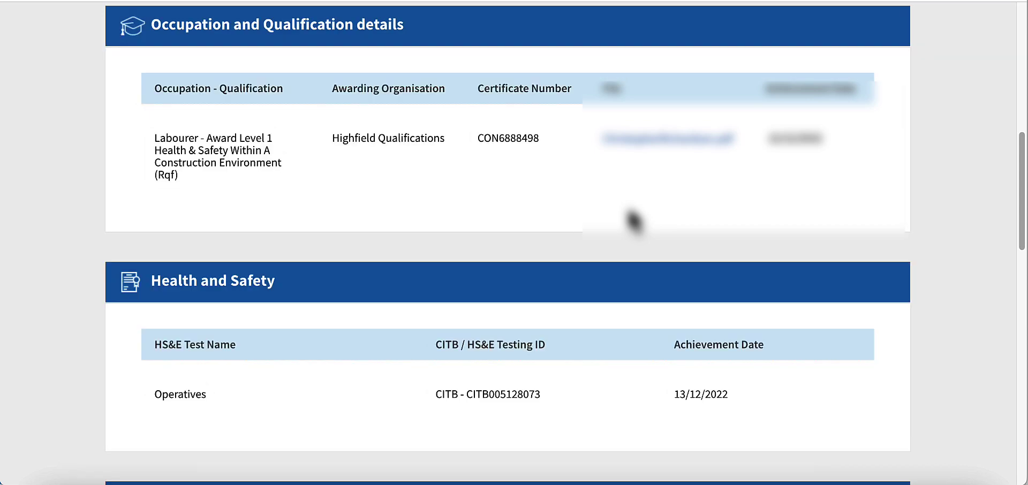
{"action": "scroll", "coordinate": [629, 212], "scroll_direction": "down", "scroll_amount": 1}
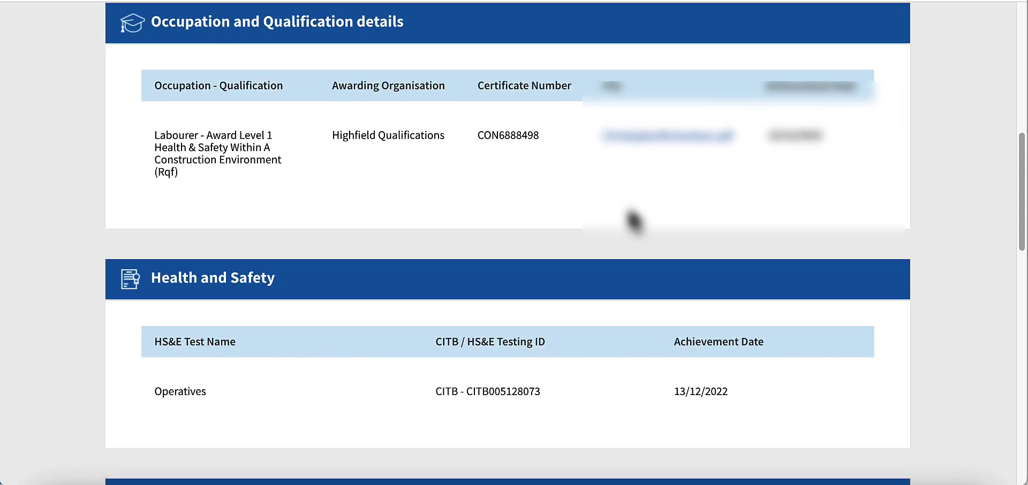
{"action": "scroll", "coordinate": [631, 213], "scroll_direction": "down", "scroll_amount": 5}
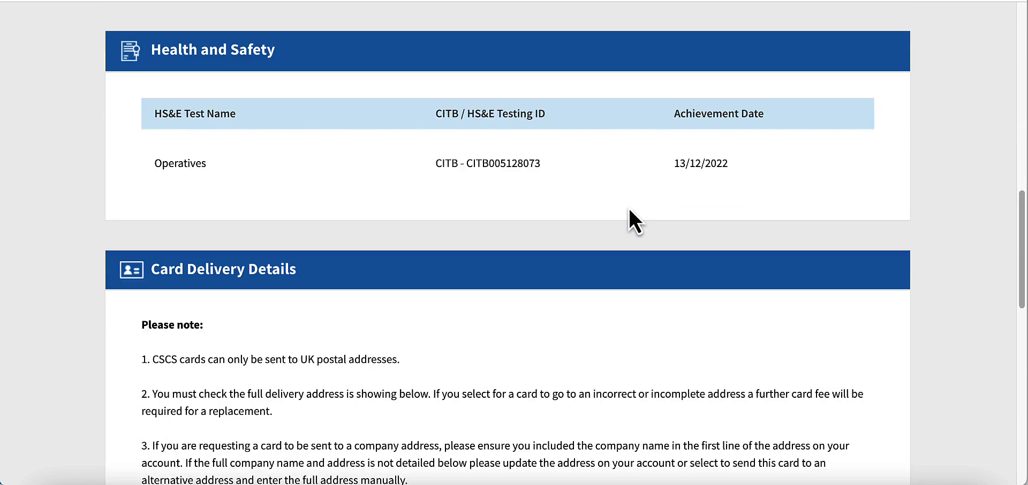
{"action": "scroll", "coordinate": [628, 208], "scroll_direction": "down", "scroll_amount": 1}
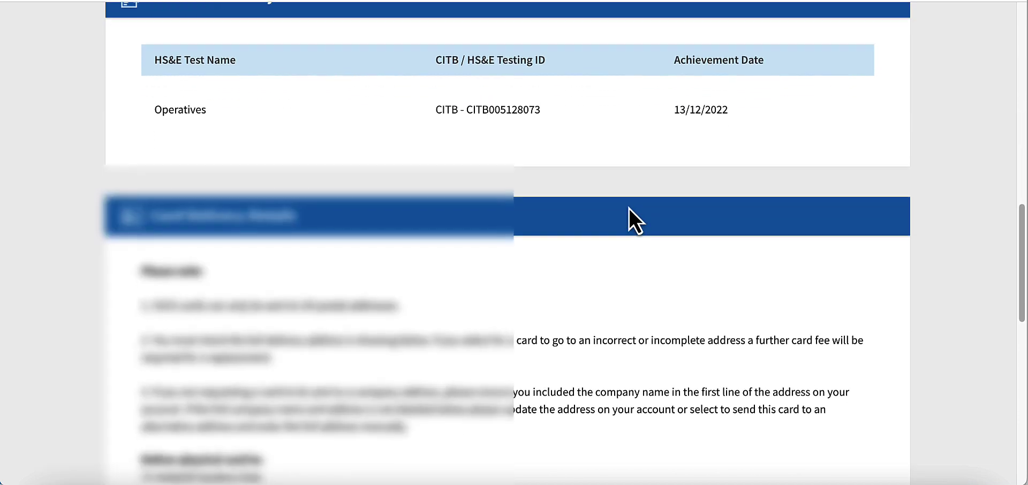
{"action": "scroll", "coordinate": [628, 208], "scroll_direction": "down", "scroll_amount": 3}
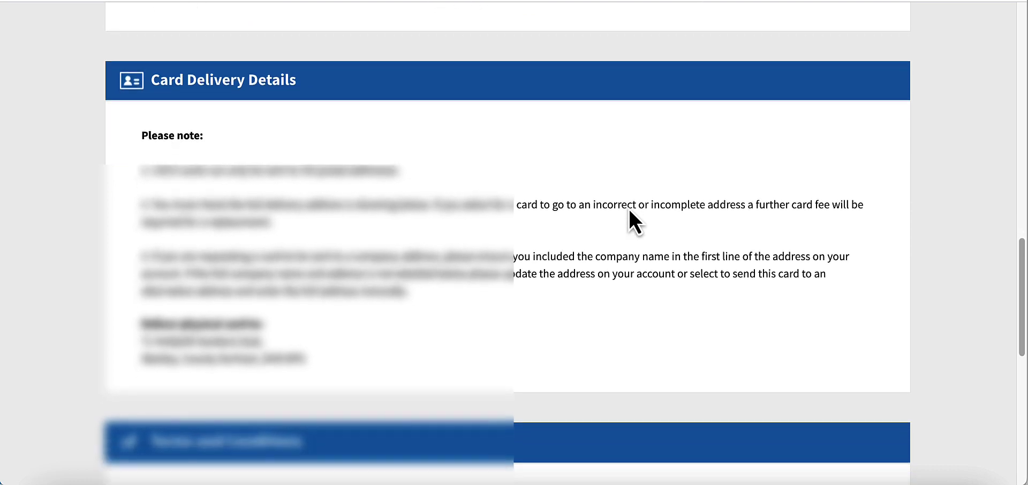
{"action": "scroll", "coordinate": [628, 209], "scroll_direction": "down", "scroll_amount": 1}
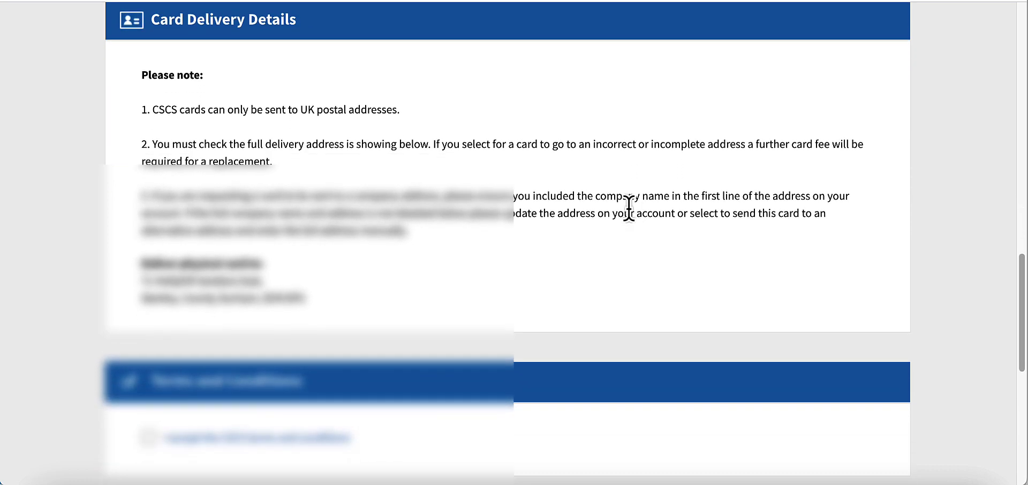
{"action": "scroll", "coordinate": [629, 208], "scroll_direction": "down", "scroll_amount": 2}
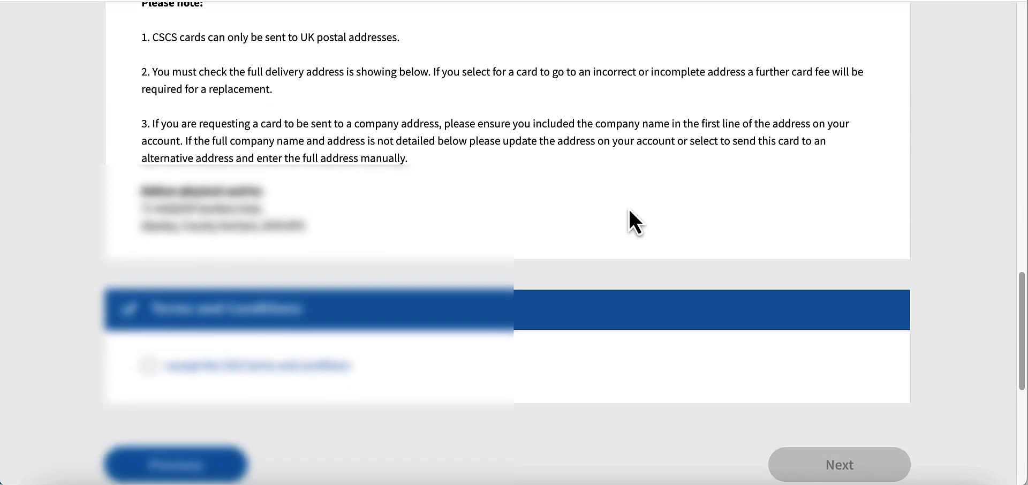
- Accept the CSCS terms and conditions and continue to the £36 payment
{"action": "left_click", "coordinate": [152, 374]}
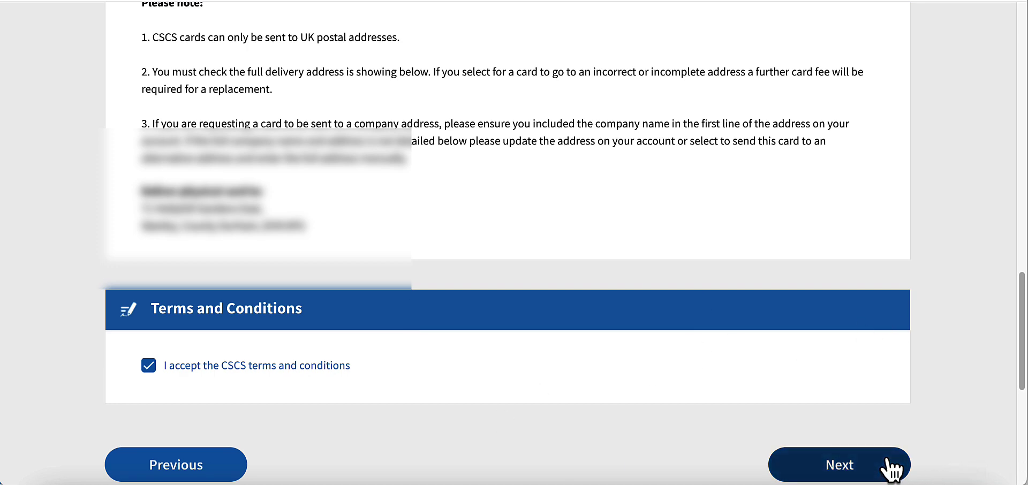
{"action": "left_click", "coordinate": [851, 473]}
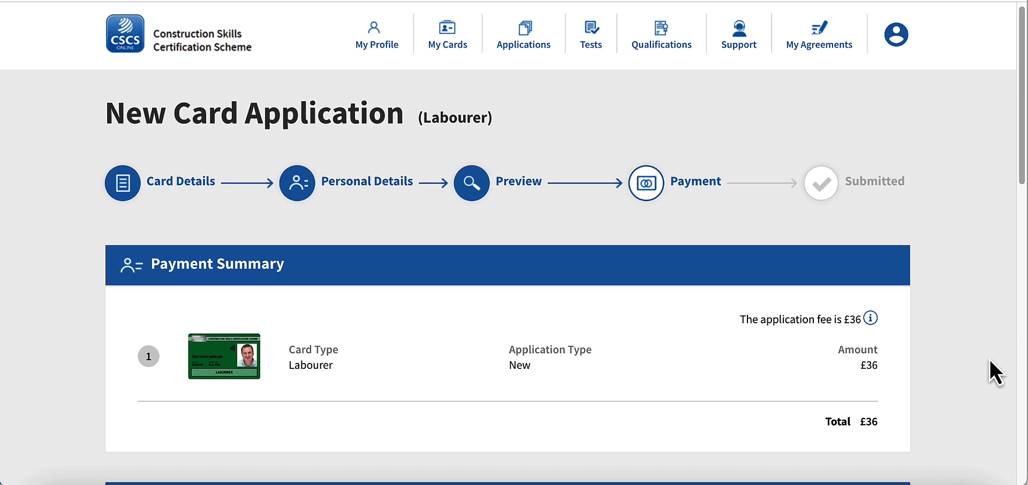
- Autofill payment fields from the saved card, correct the cardholder's surname, and submit the £36 payment
{"action": "scroll", "coordinate": [989, 359], "scroll_direction": "down", "scroll_amount": 4}
{"action": "scroll", "coordinate": [990, 360], "scroll_direction": "down", "scroll_amount": 3}
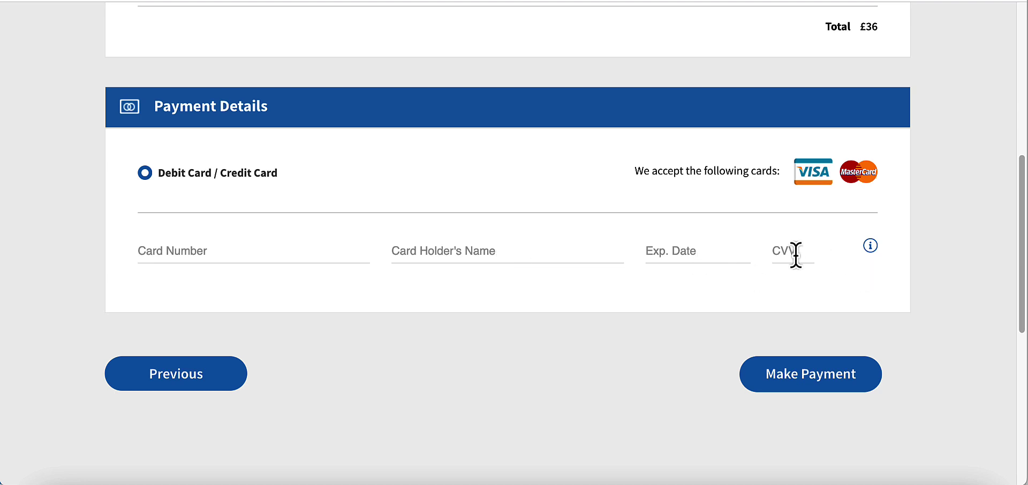
{"action": "left_click", "coordinate": [163, 250]}
{"action": "left_click", "coordinate": [251, 288]}
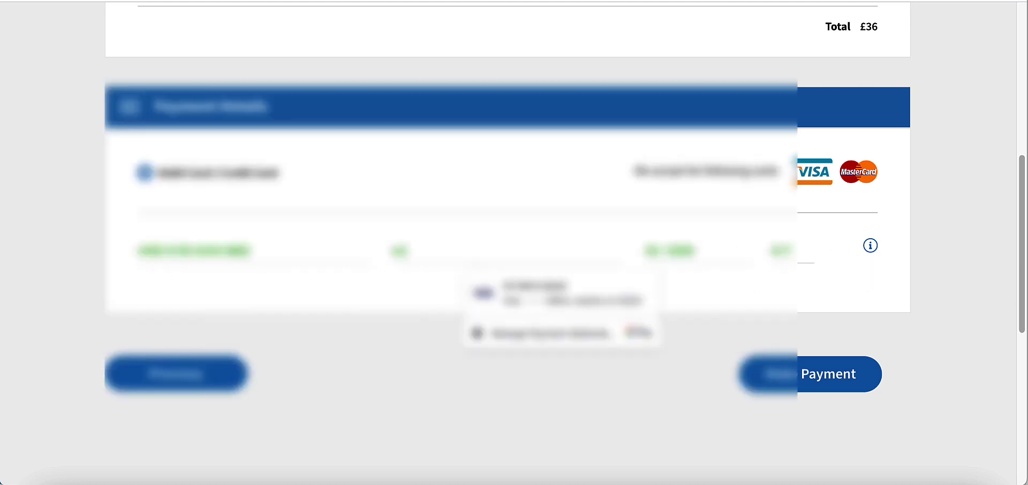
{"action": "key", "text": "BackSpace"}
{"action": "type", "text": "Dand"}
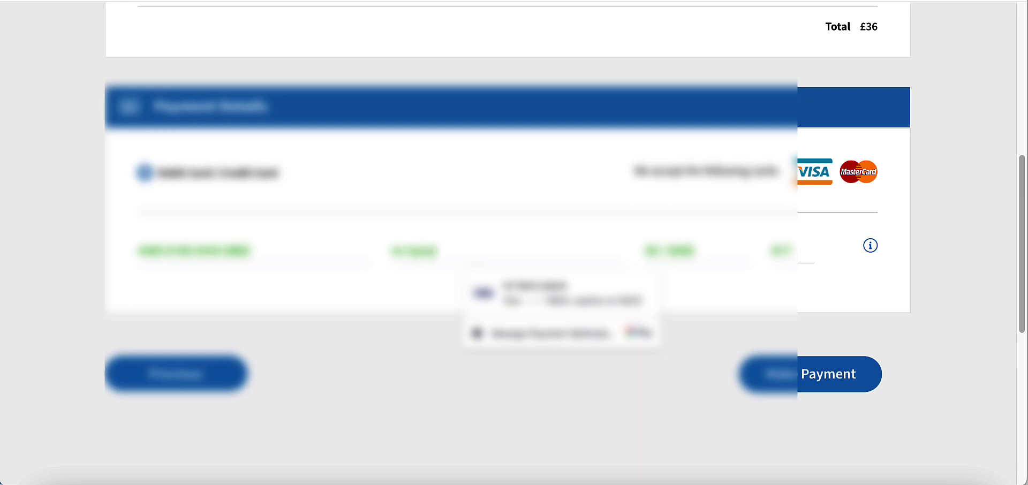
{"action": "type", "text": "ridge"}
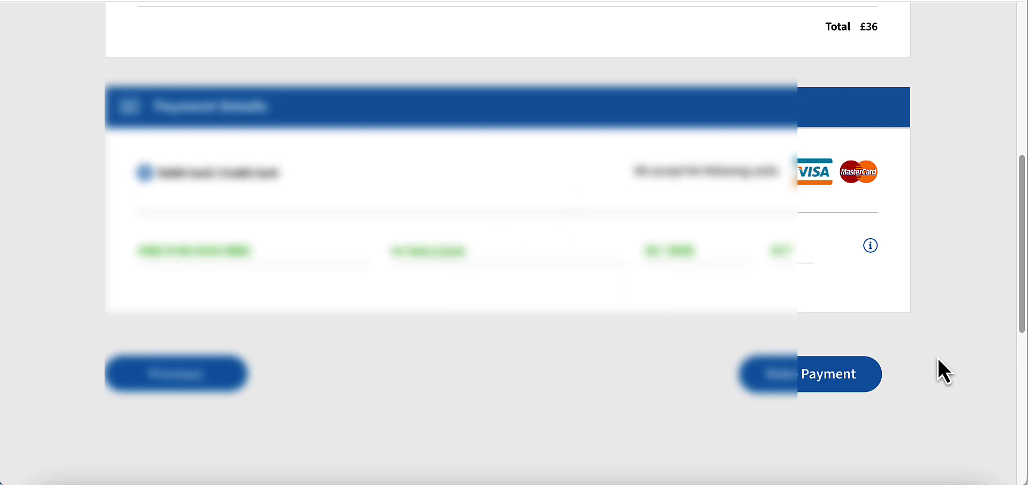
{"action": "left_click", "coordinate": [842, 390]}
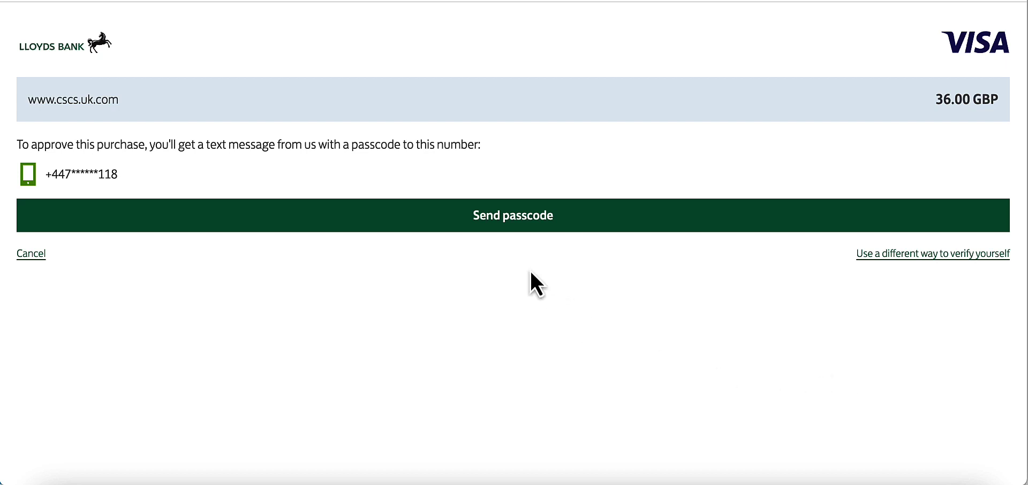
- Request a text passcode and enter the six-digit code to approve the 36.00 GBP payment
{"action": "left_click", "coordinate": [486, 224]}
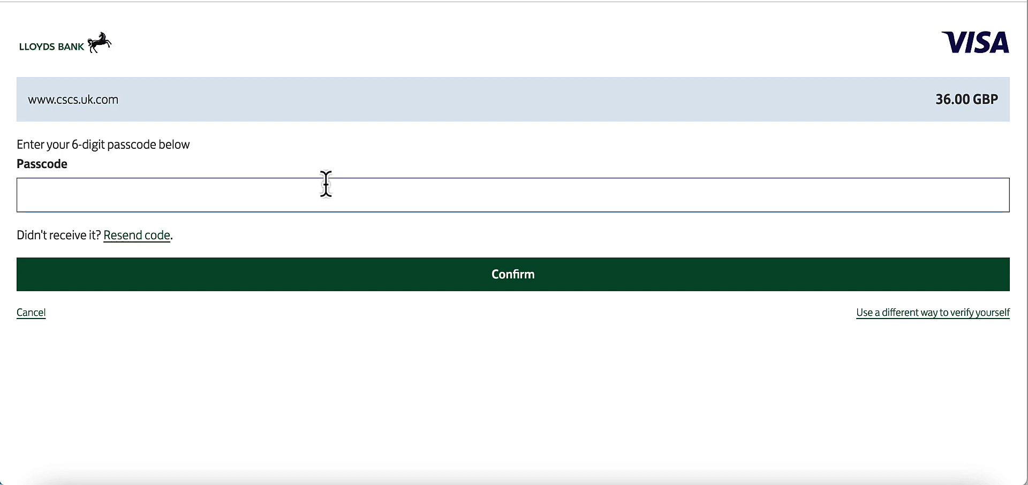
{"action": "left_click", "coordinate": [348, 202]}
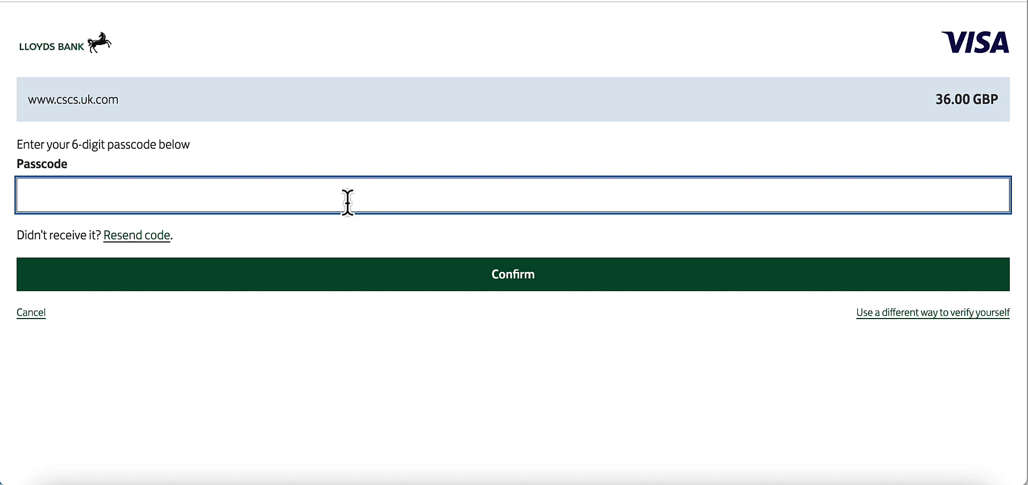
{"action": "left_click", "coordinate": [509, 275]}
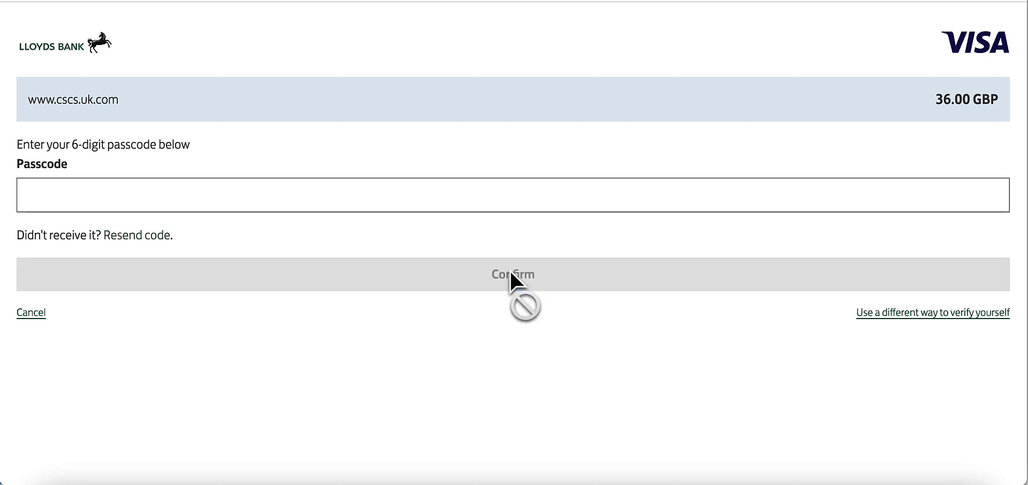